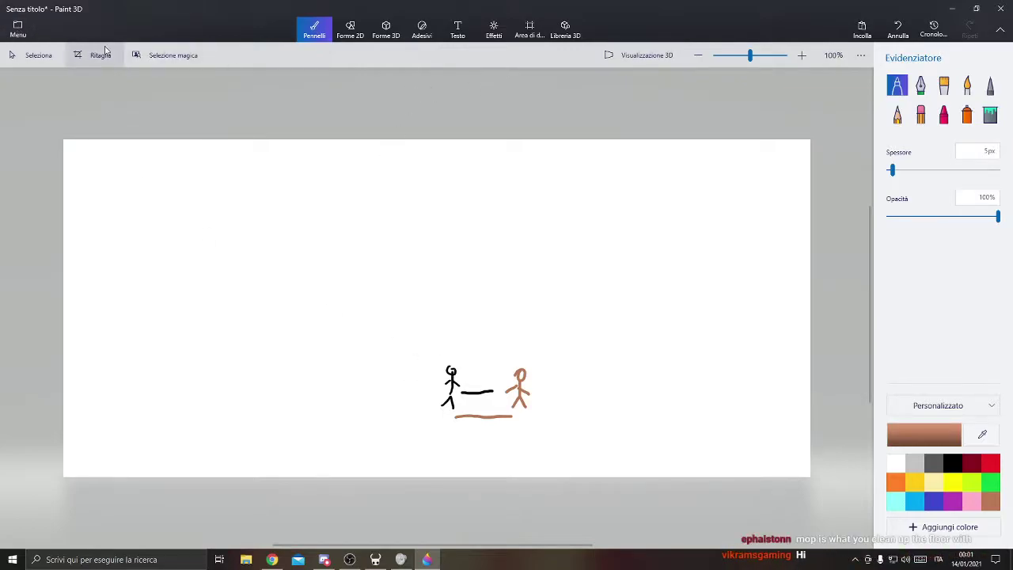
- Move the drawn stick figures and their lines to the canvas's upper-left corner, and reselect the marker brush (Evidenziatore)
click(31, 54)
drag(527, 434, 545, 424)
mouse_move(490, 393)
mouse_down()
mouse_move(346, 298)
mouse_move(228, 239)
mouse_move(149, 143)
mouse_move(121, 184)
mouse_move(130, 182)
mouse_up()
click(351, 243)
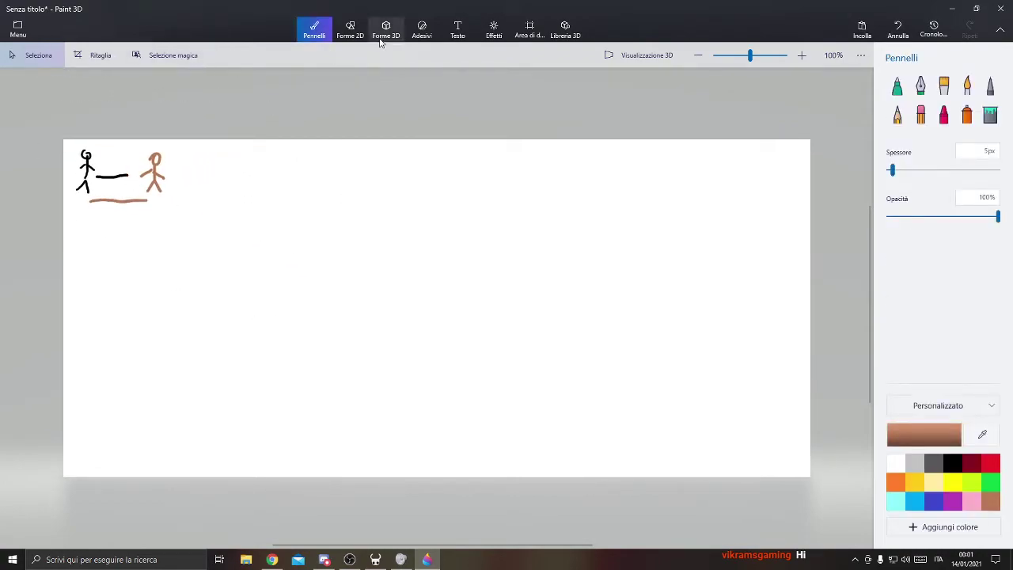
click(897, 84)
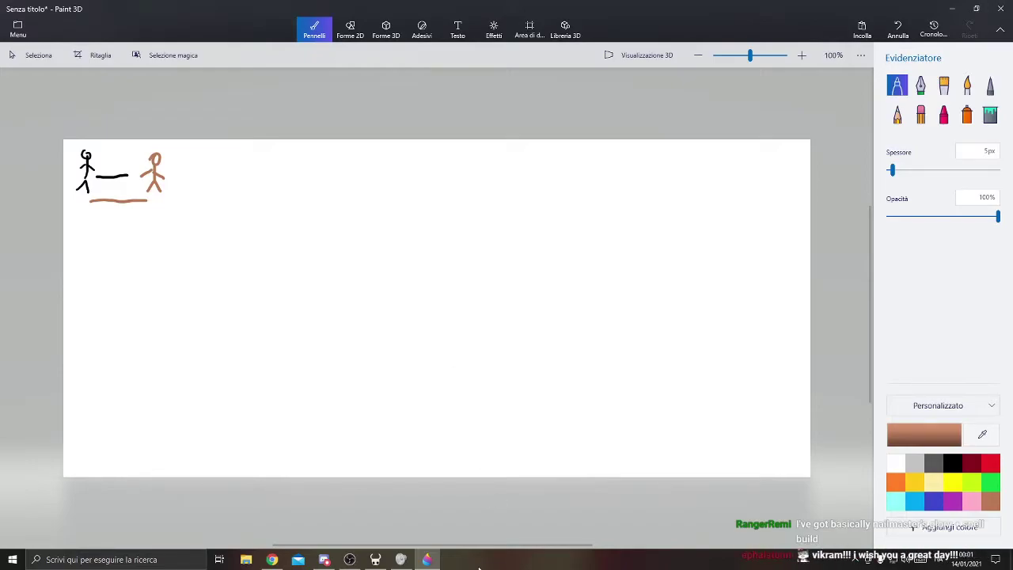
- Switch to the Hollow Knight game and start the challenge against Great Nailsage Sly
click(375, 559)
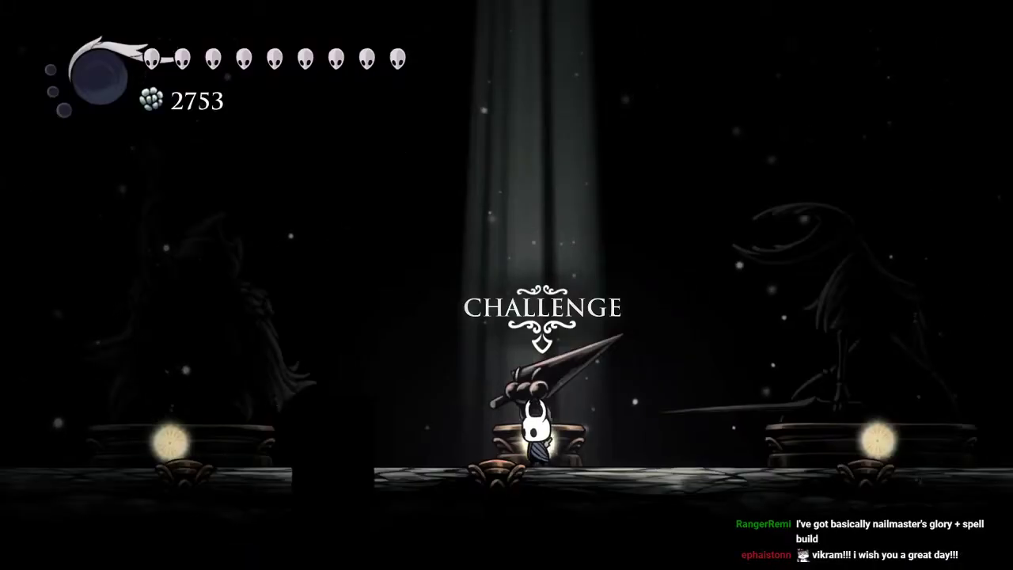
key(Up)
key(Return)
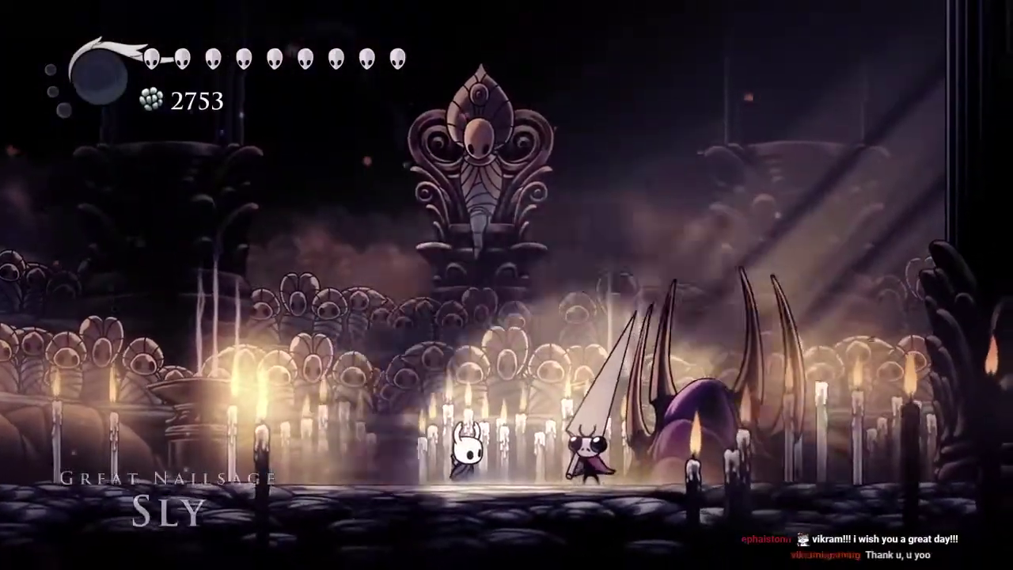
key(Left)
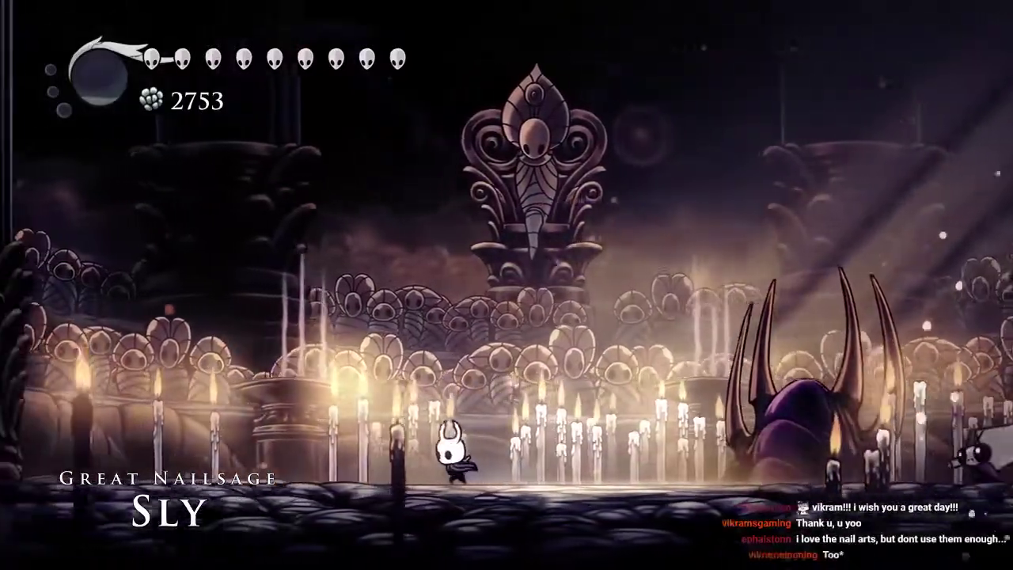
key(Left)
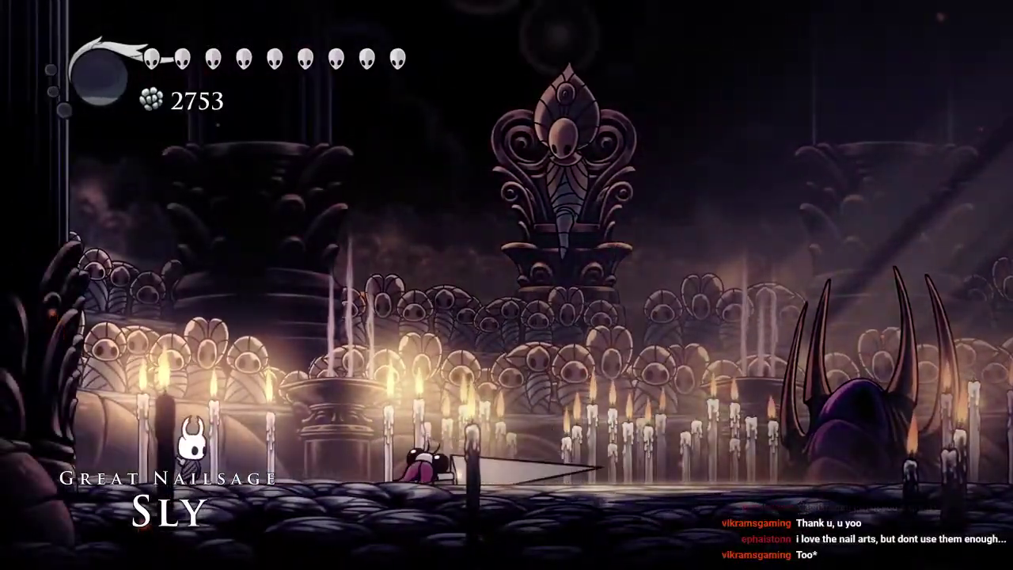
key(Right)
key(c)
key(Left)
key(x)
key(Right)
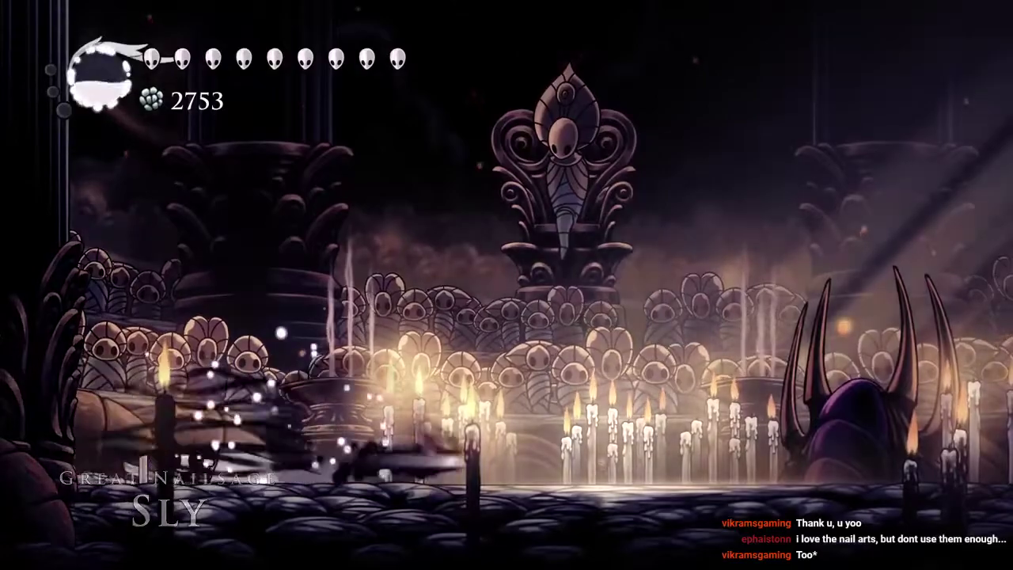
key(Left)
key(x)
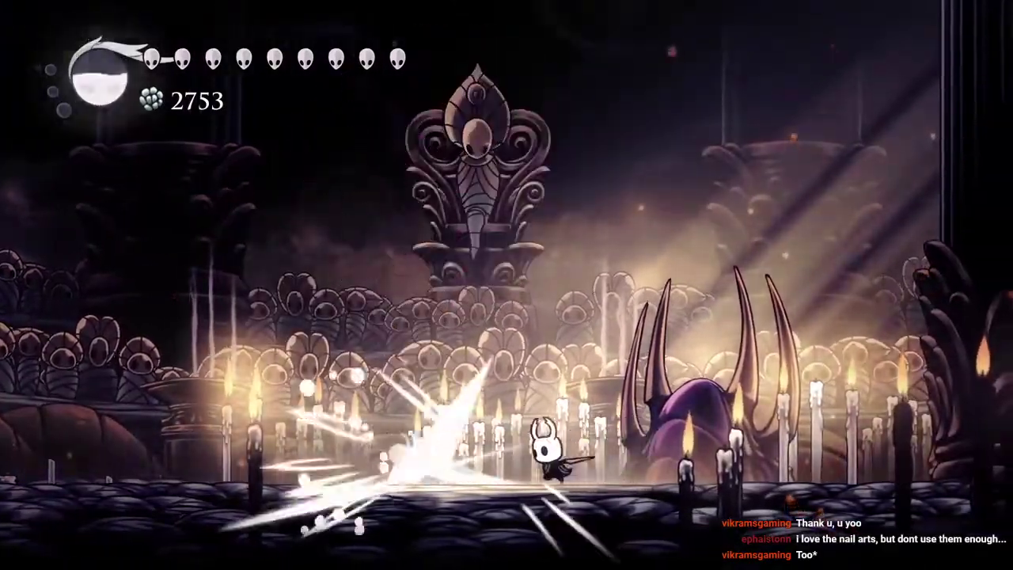
key(x)
key(Right)
key(Left)
key(z)
key(Right)
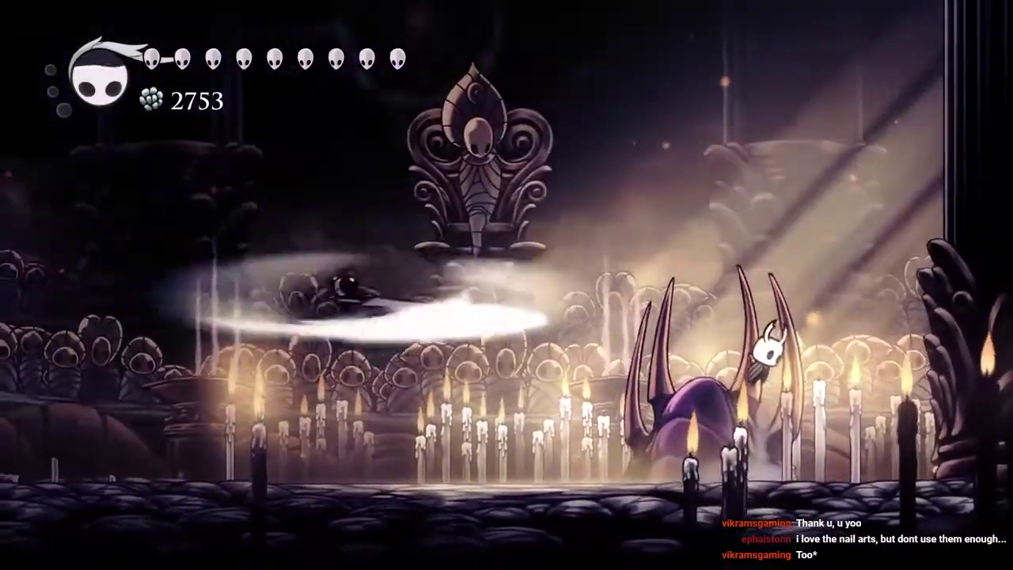
key(Left)
key(z)
key(Down)
key(f)
key(Down+a)
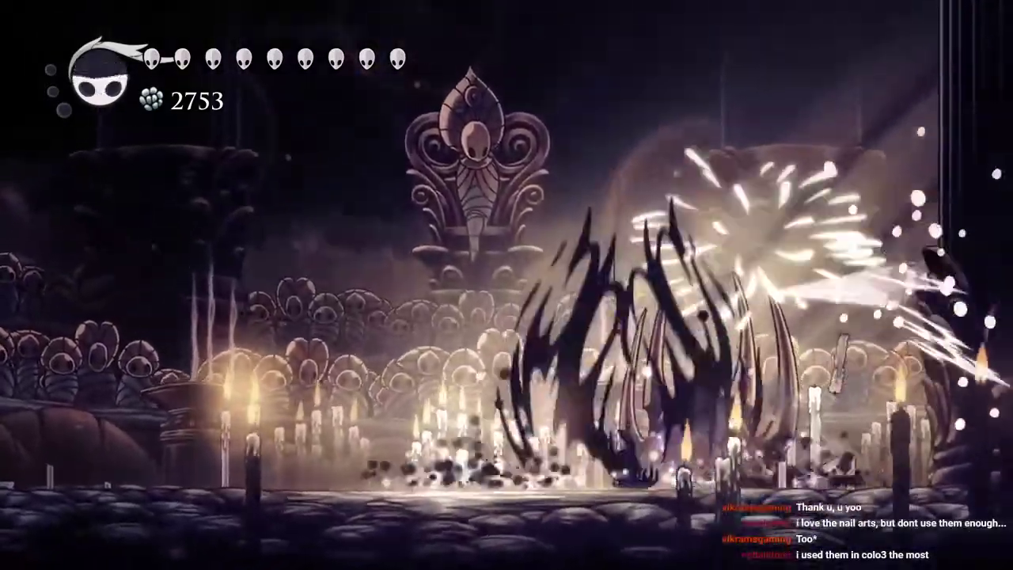
key(c)
key(Right)
key(c)
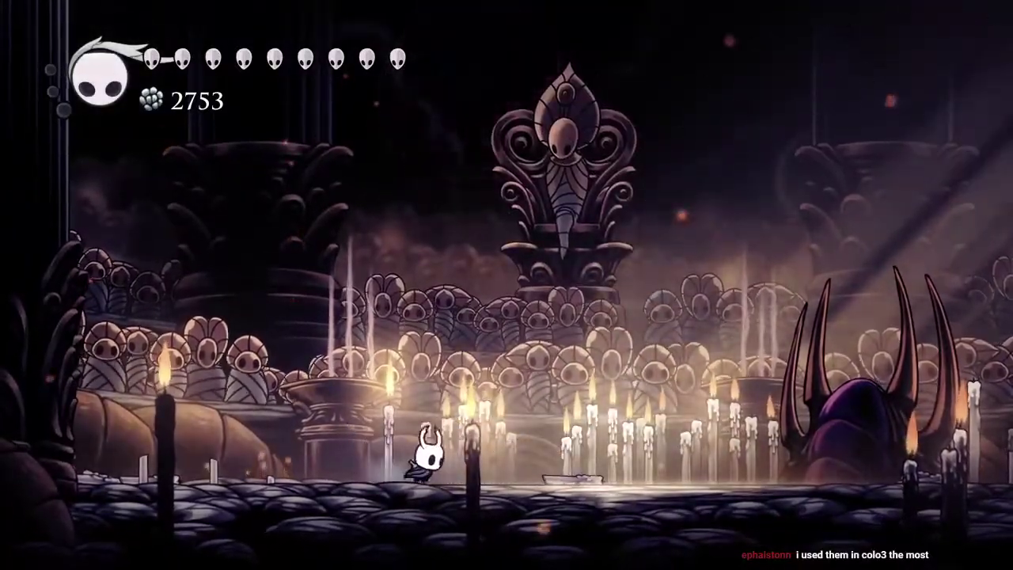
key(Right)
key(z)
key(z)
key(Left)
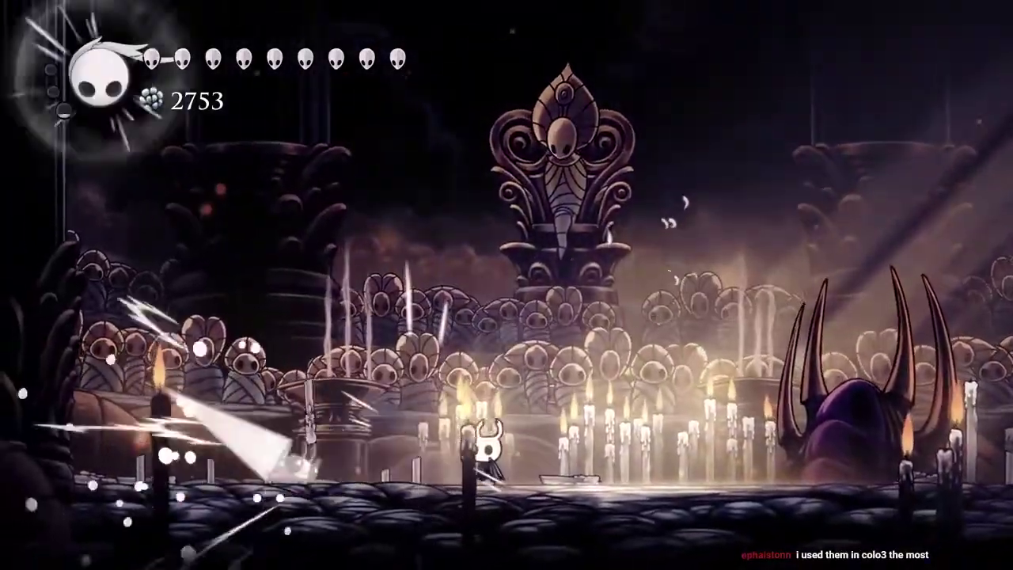
key(x)
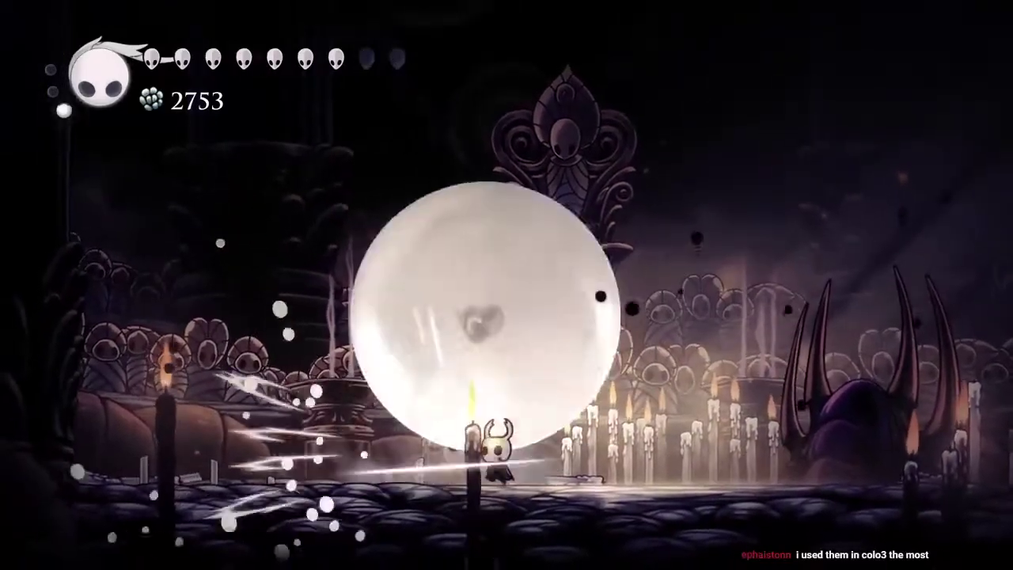
key(Left)
key(Right)
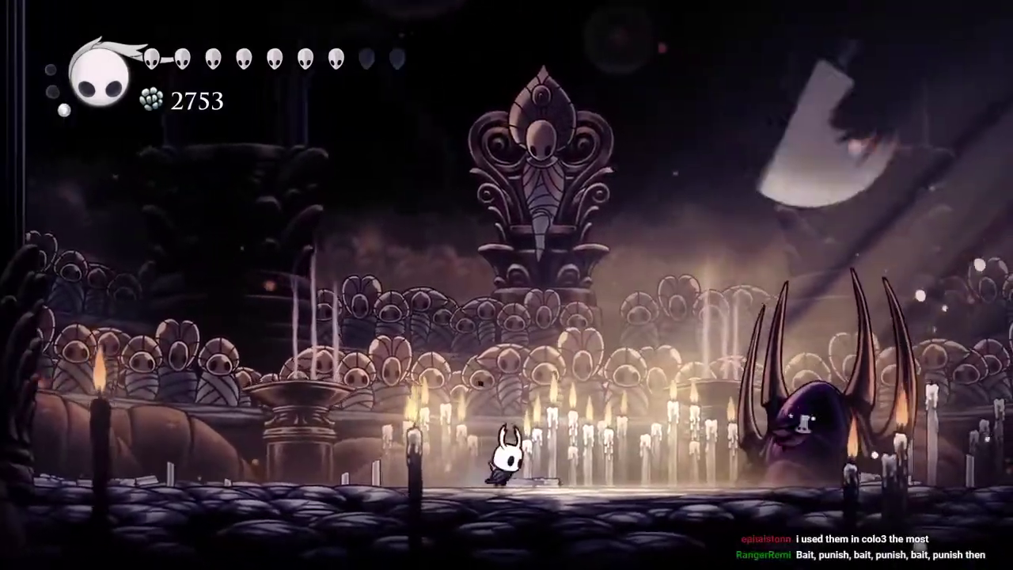
key(Right)
key(z)
key(Down+f)
key(c)
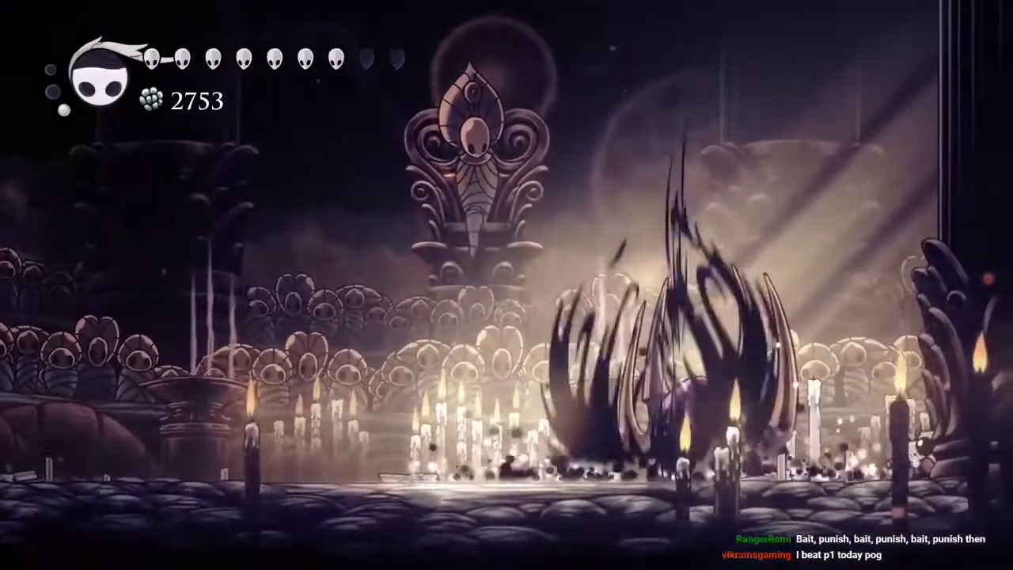
key(Left)
key(c)
key(Right)
key(Left)
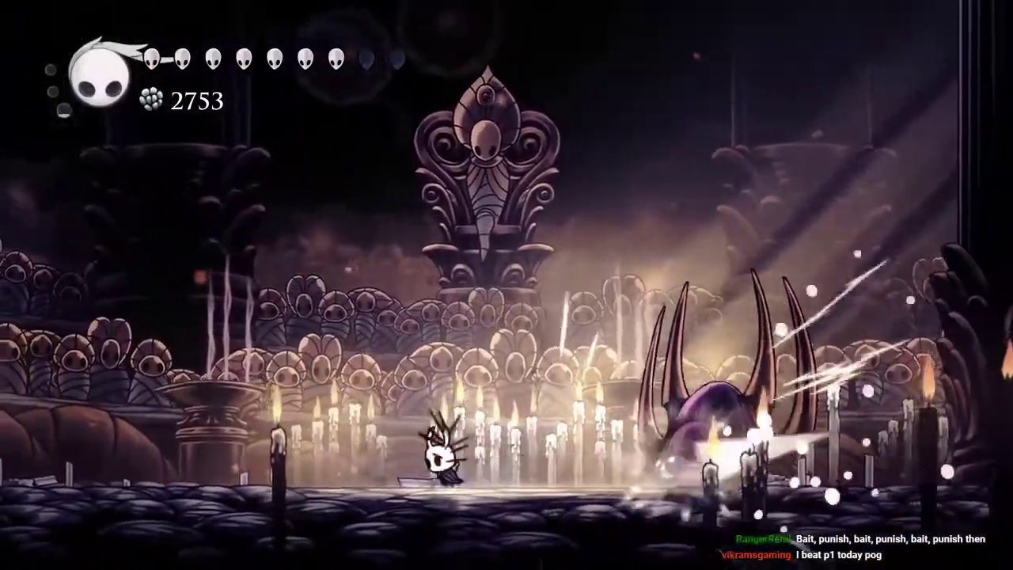
key(Left)
key(c)
key(z)
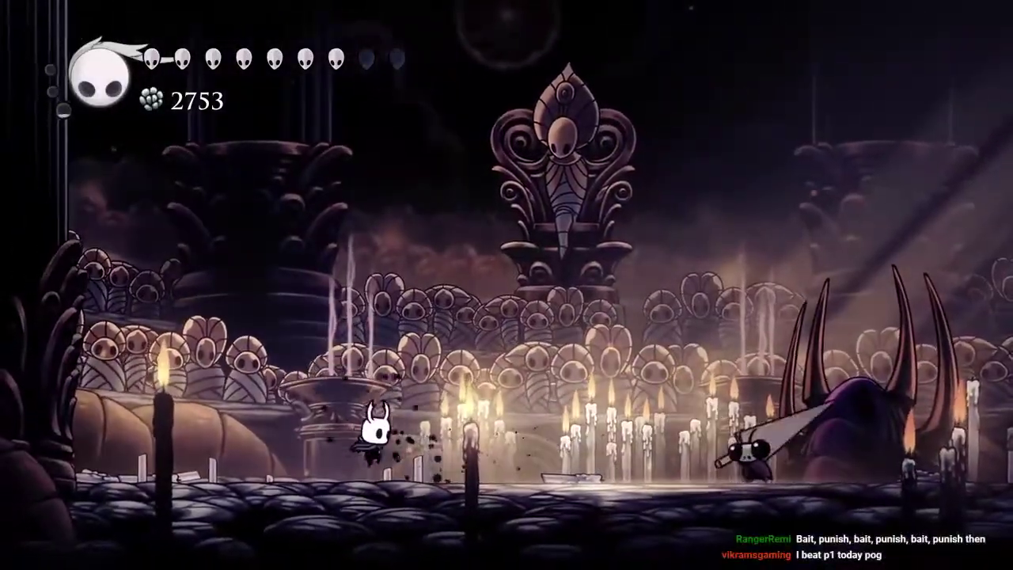
key(Right)
key(x)
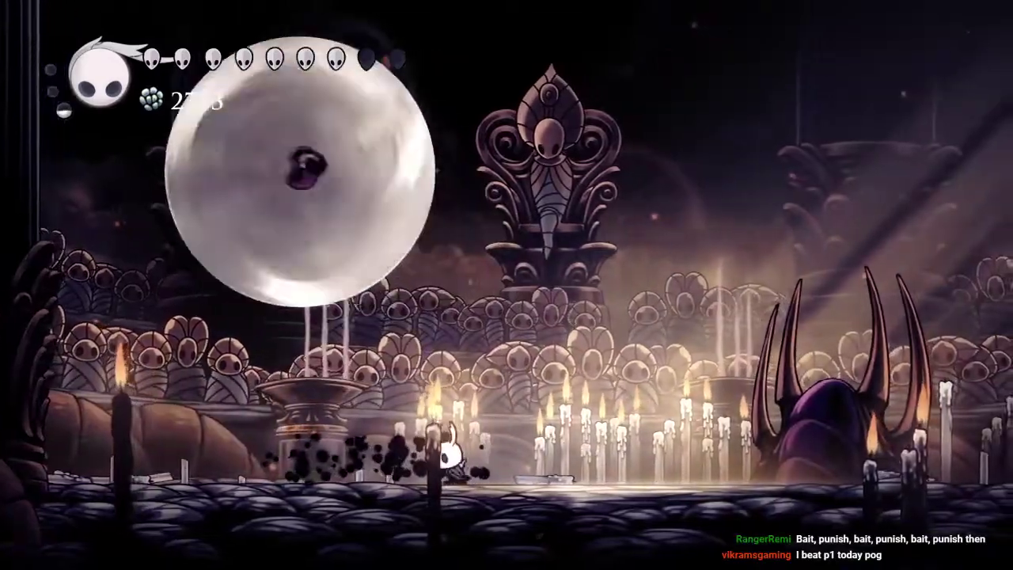
key(Left)
key(x)
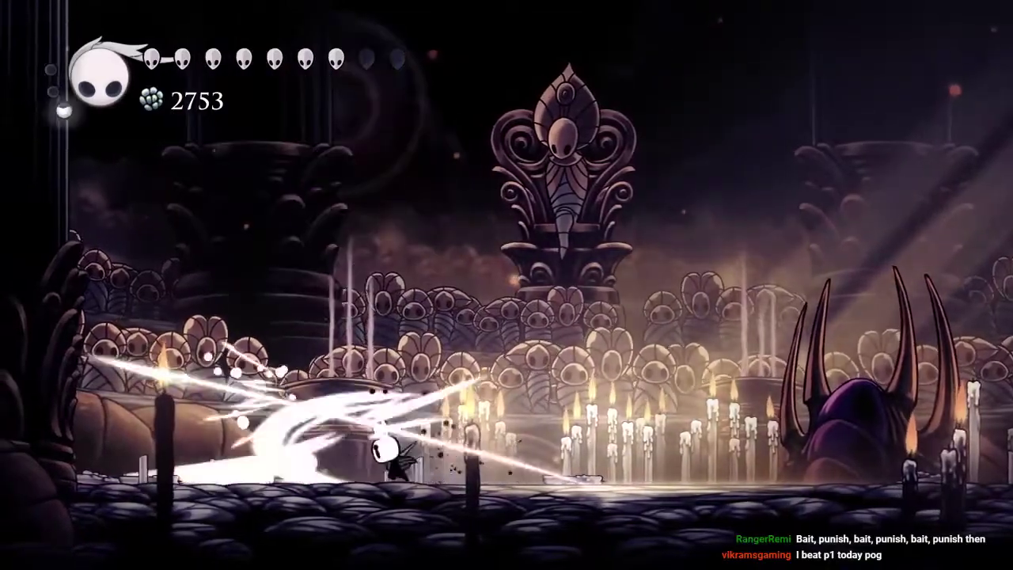
key(Right)
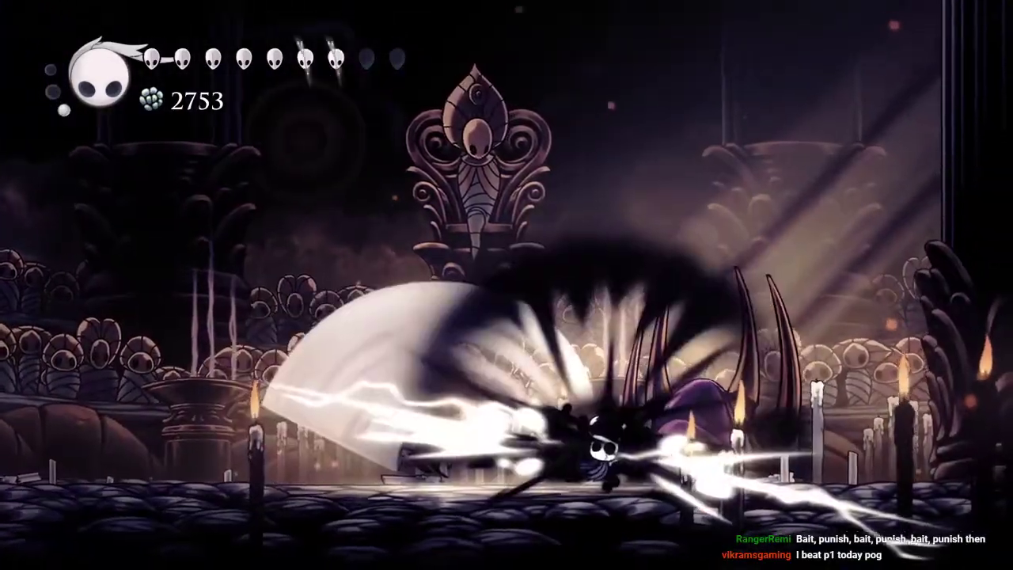
key(Left)
key(c)
key(Right)
key(x)
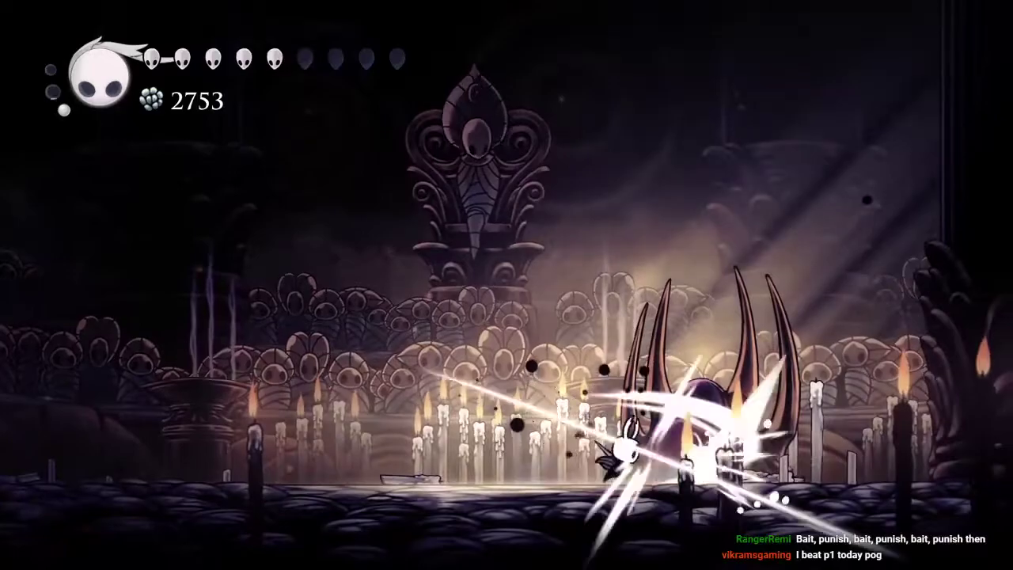
key(Left)
key(z)
key(Right)
key(z)
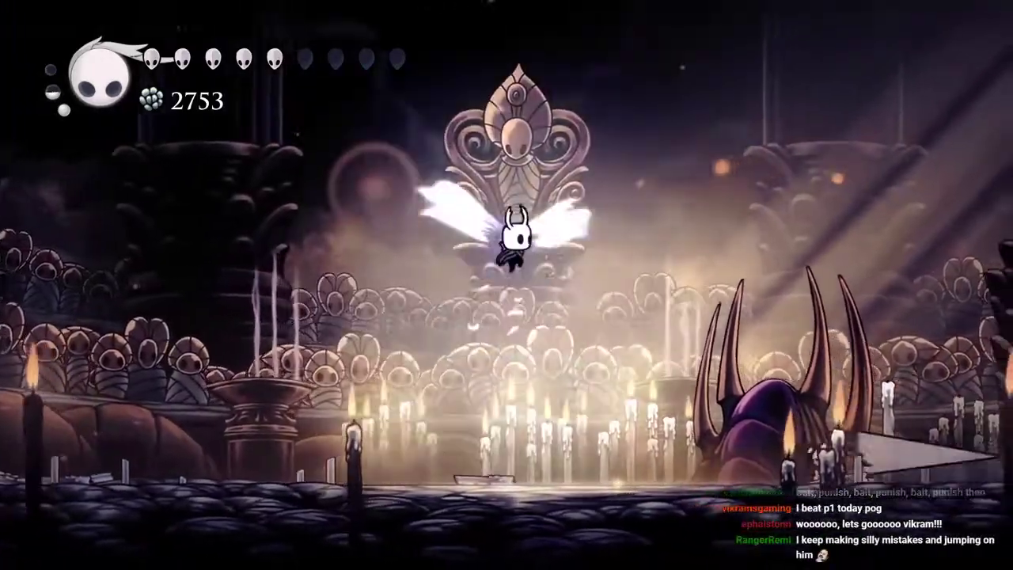
key(Left)
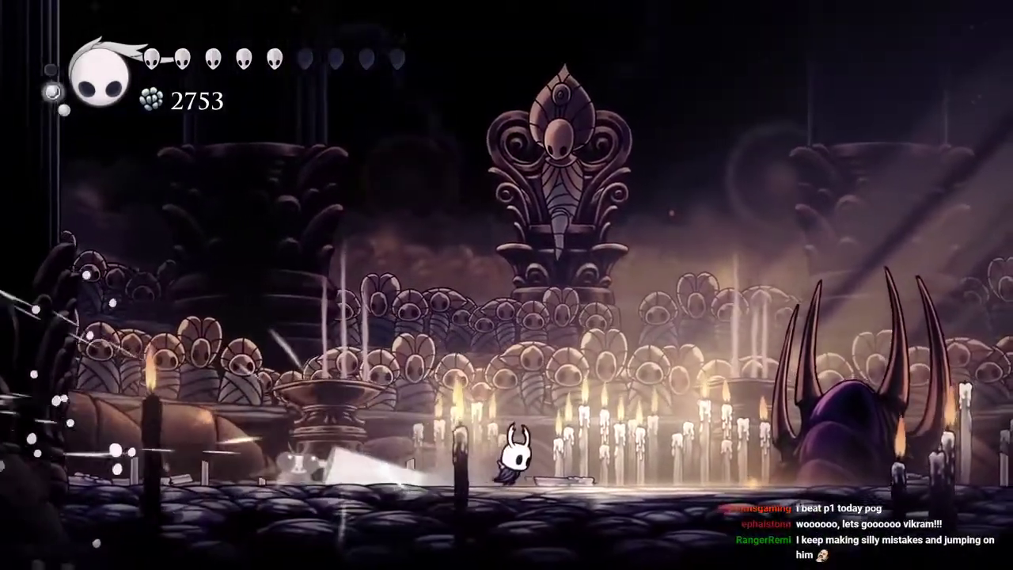
key(Right)
key(Left)
key(Right)
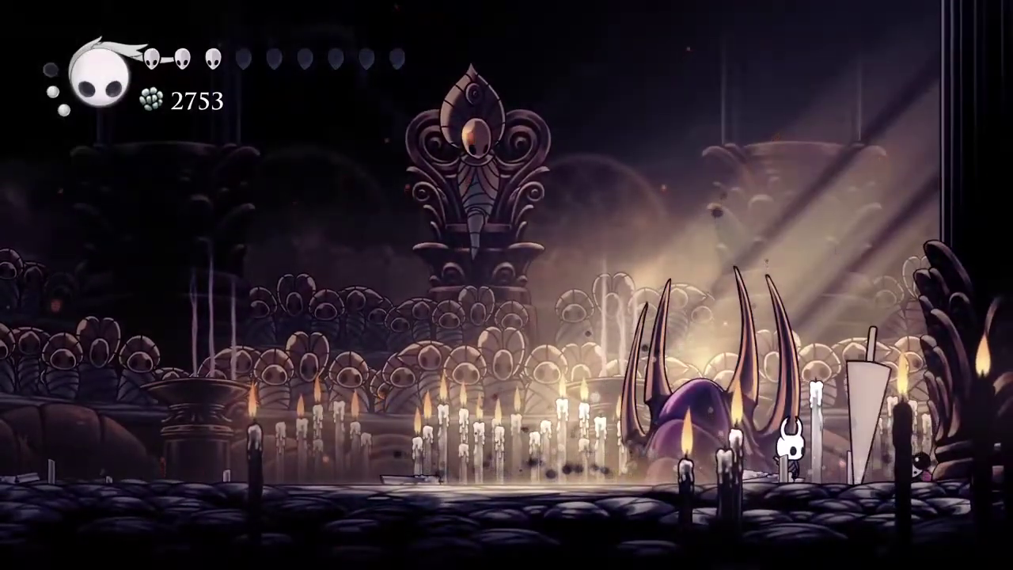
key(Right)
key(z)
key(Down)
key(f)
key(x)
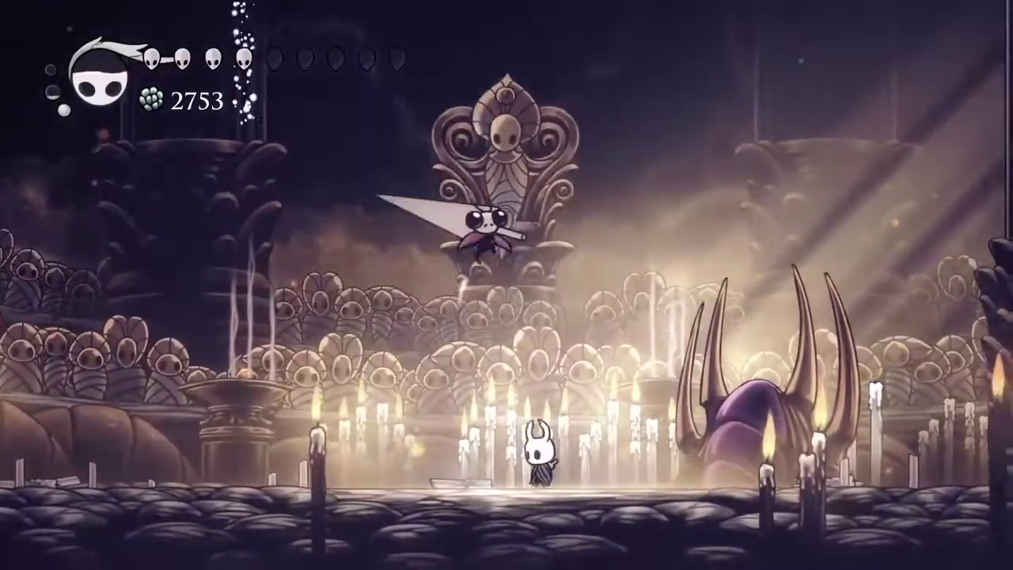
key(Escape)
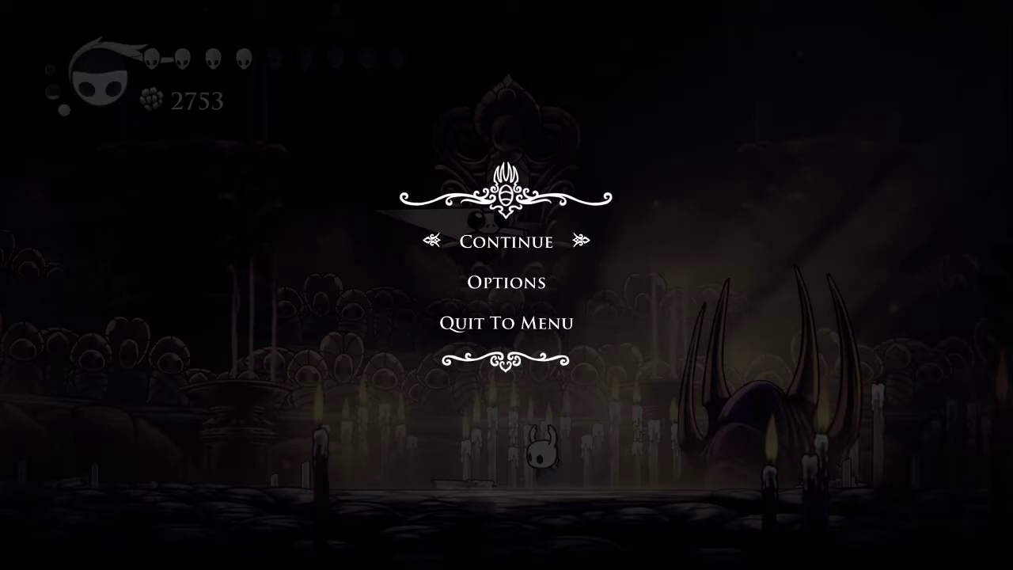
key(Escape)
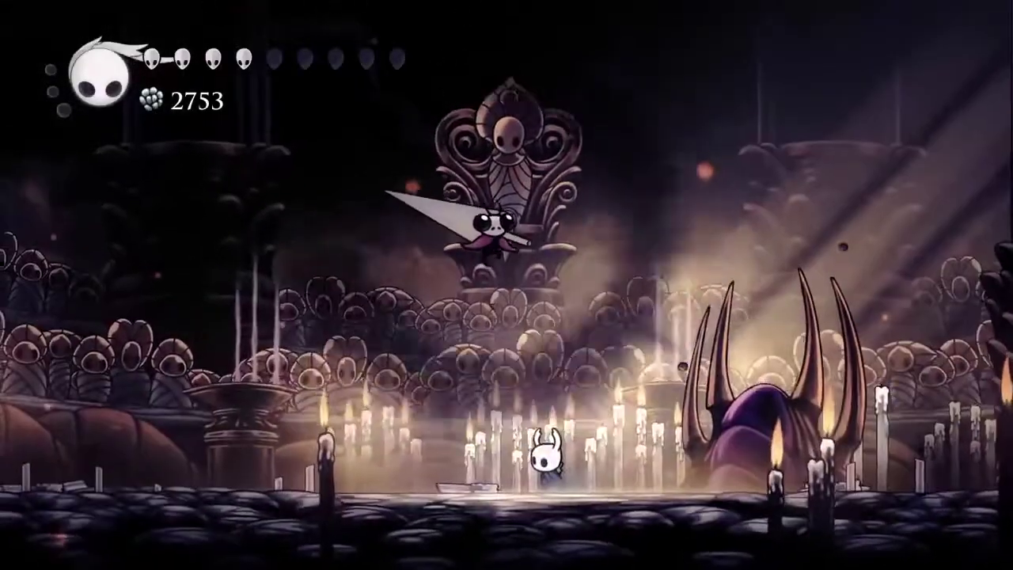
key(Right)
key(c)
key(Left)
key(z)
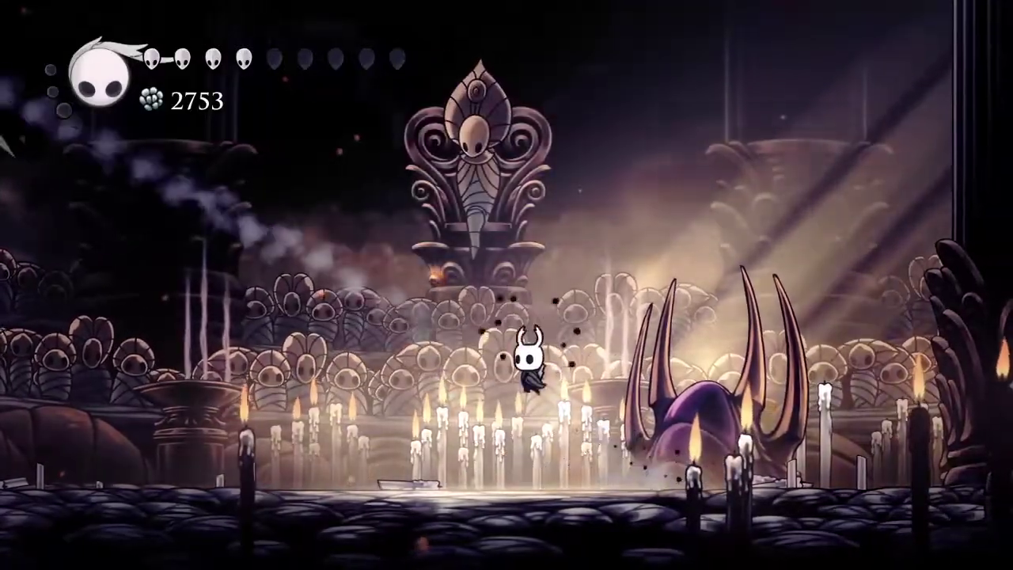
key(Right)
key(Left)
key(c)
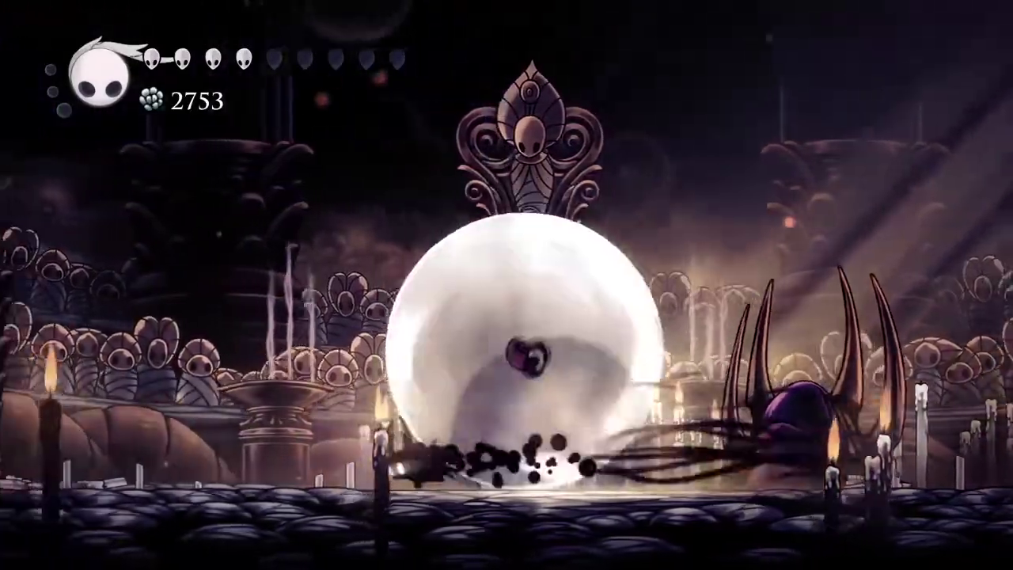
key(Right)
key(c)
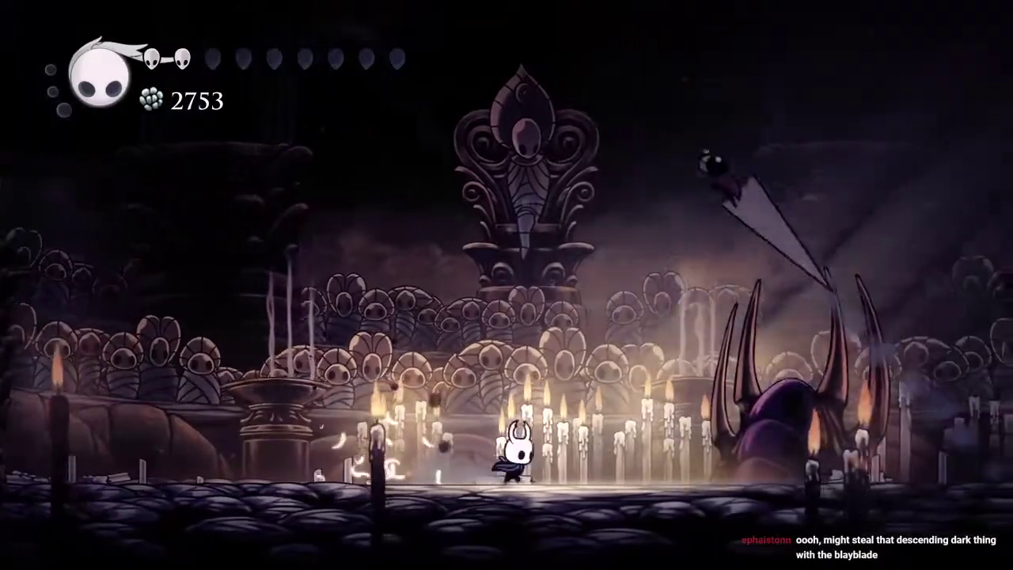
key(Left)
key(c)
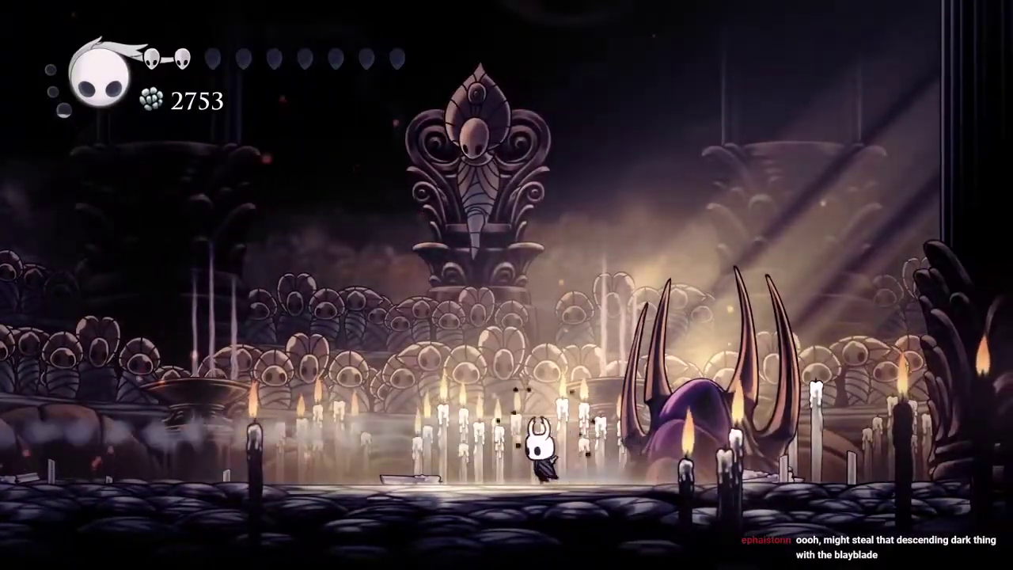
key(Right)
key(c)
key(Left)
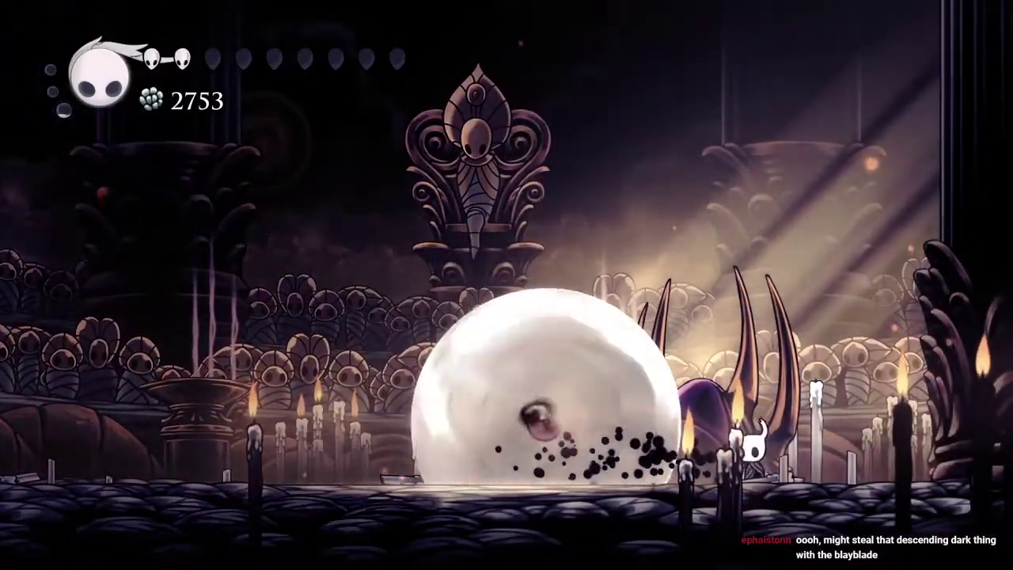
key(Left)
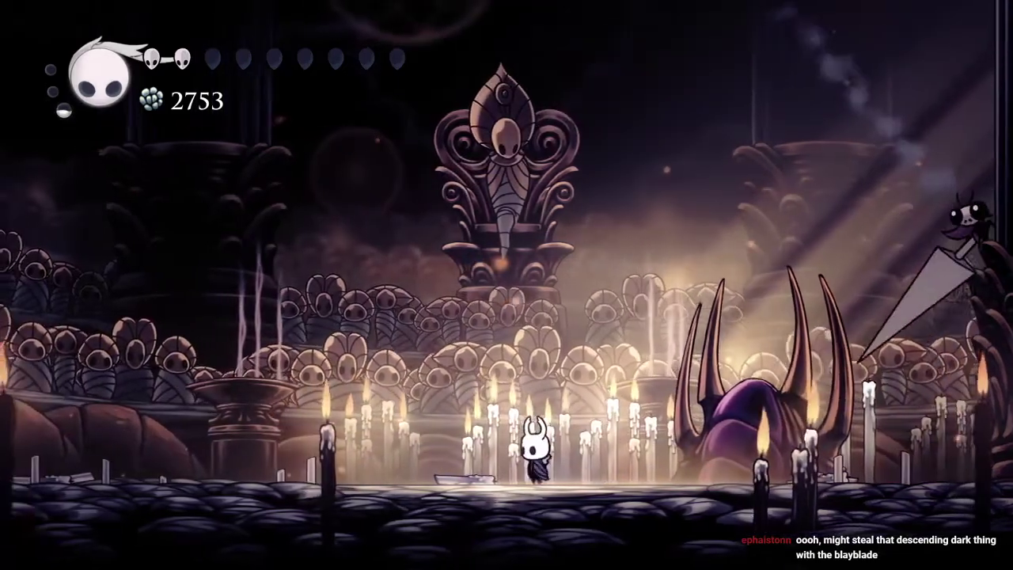
key(c)
key(Right)
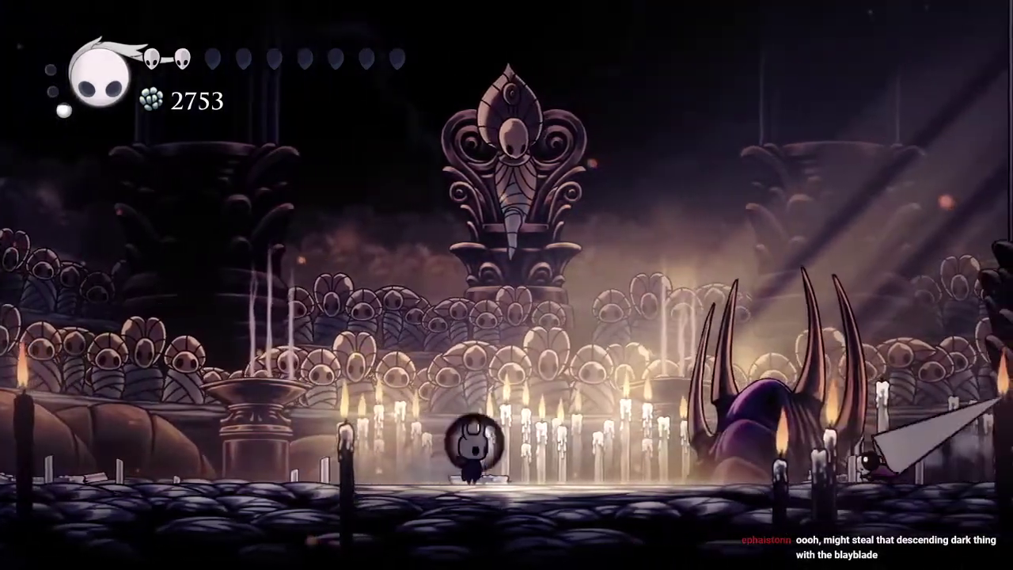
key(Left)
key(c)
key(Right)
key(f)
key(f)
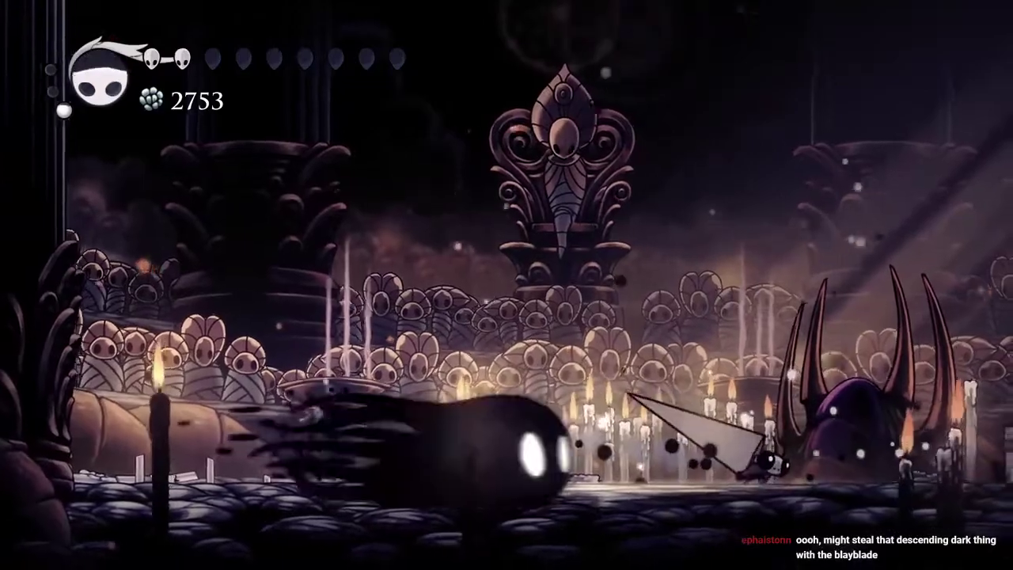
- Dash clear of Great Nailsage Sly's charges and cast shadow spells at him across the arena
key(Right)
key(Left)
key(c)
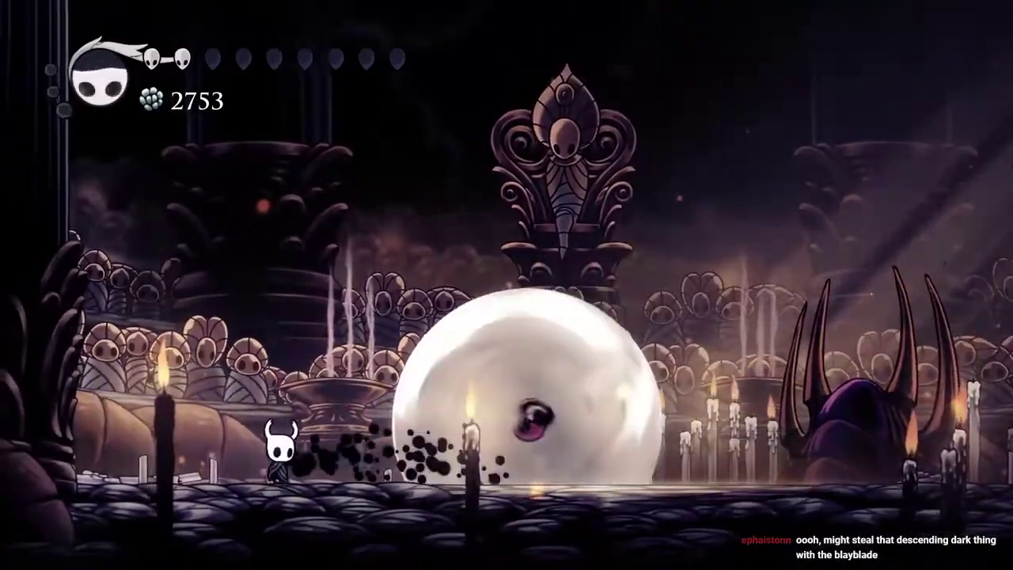
key(Right)
key(f)
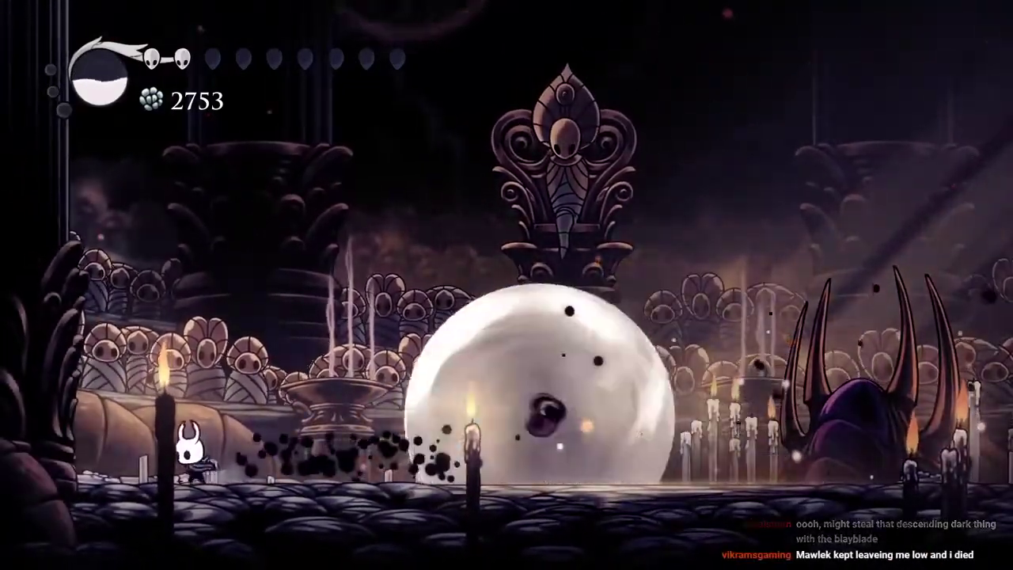
key(Right)
key(a)
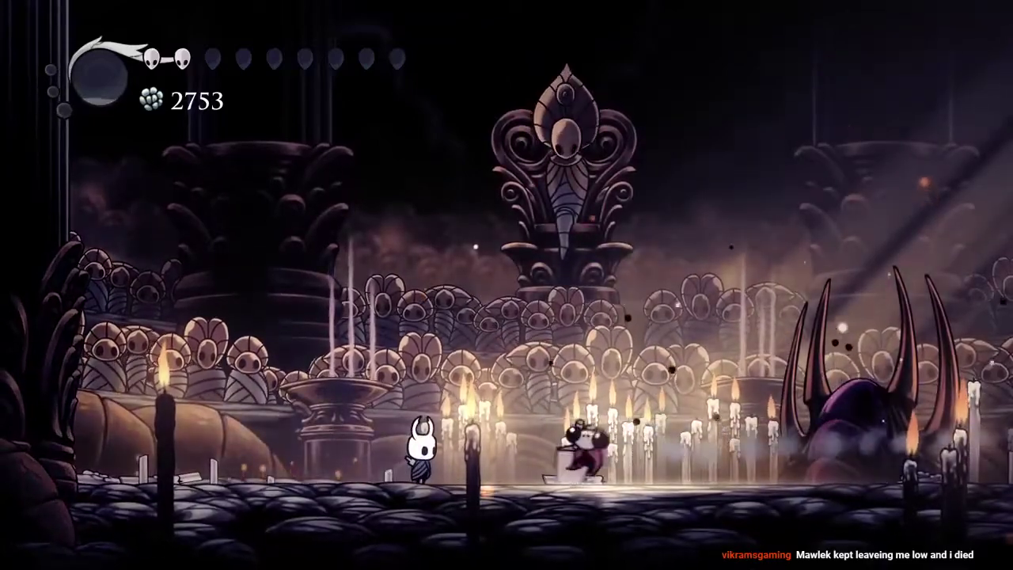
- Dodge Sly's sword lunges and airborne leaps by dashing back and forth around the middle of the arena
key(Right)
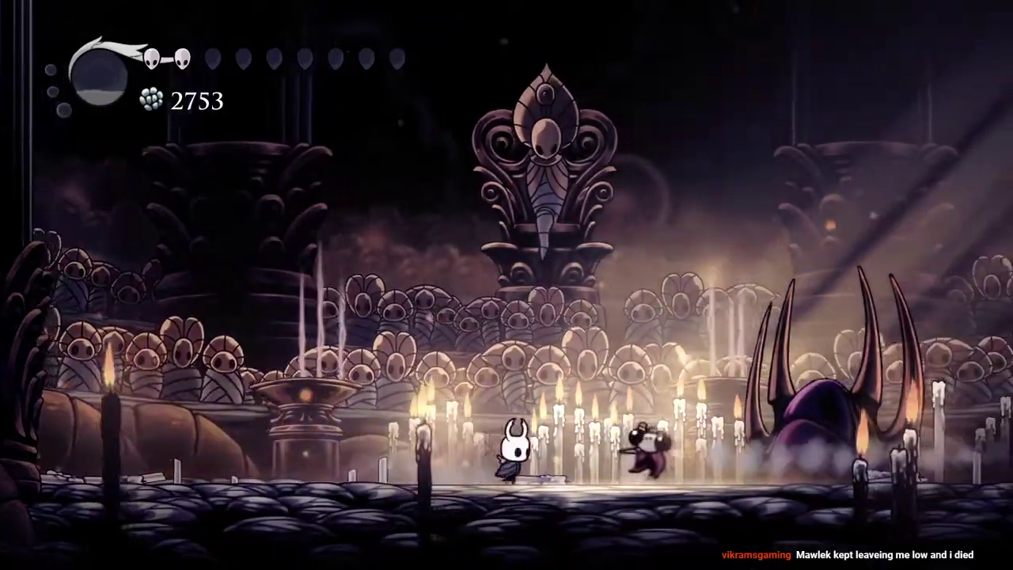
key(Left)
key(c)
key(Right)
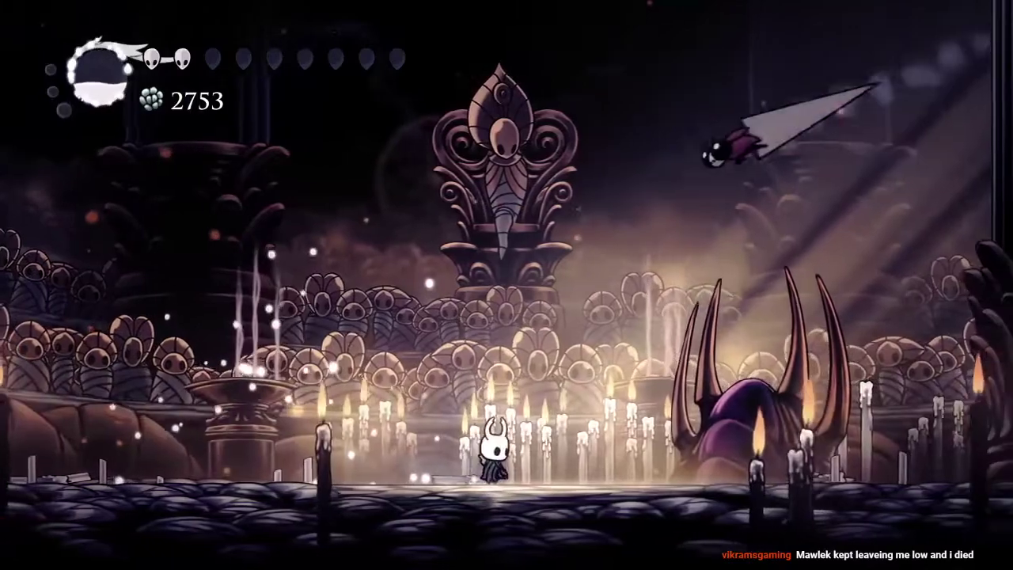
key(c)
key(Left)
key(Left)
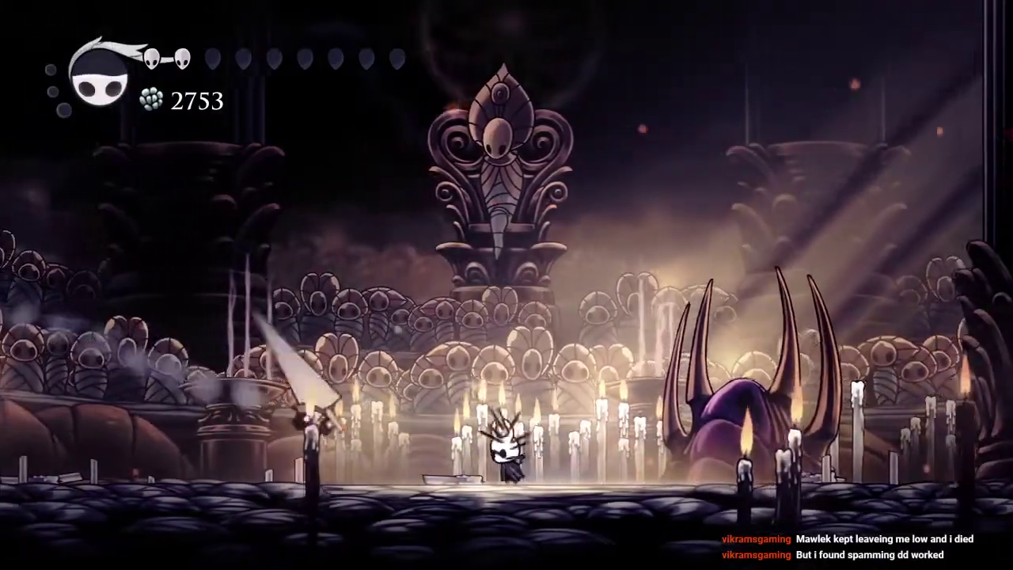
key(Right)
key(c)
key(Left)
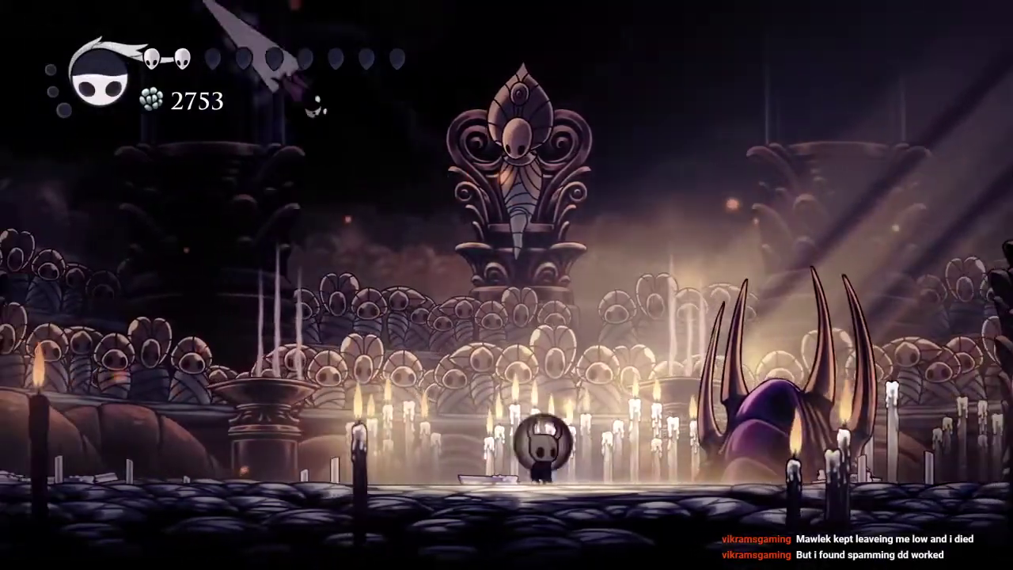
key(Right)
key(c)
key(Left)
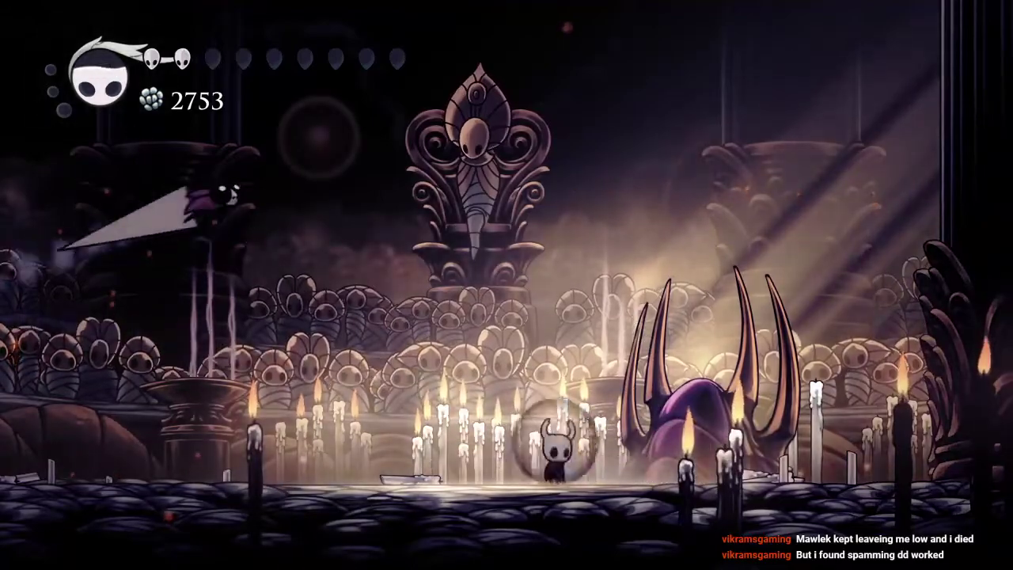
- Dash away from Sly's aerial attack and cast shadow spells toward him when he lands
key(Left)
key(c)
key(Right)
key(f)
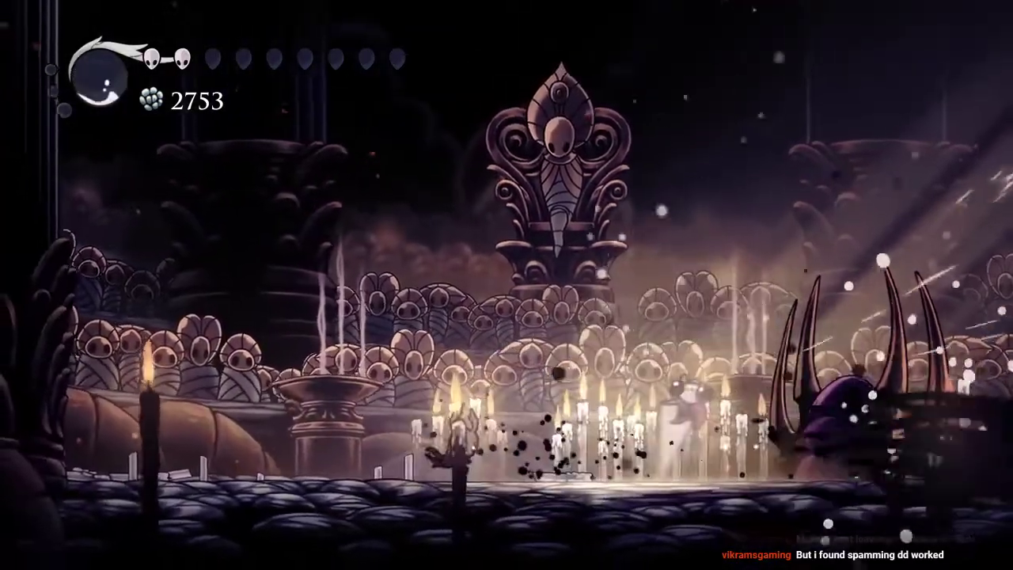
key(Right)
key(f)
key(Left)
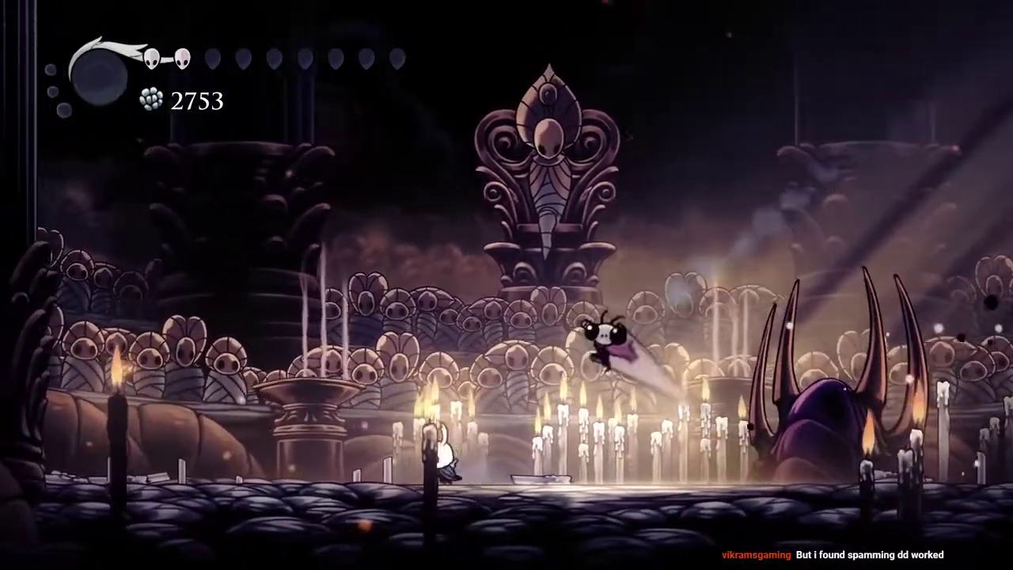
- Evade Sly's spinning wall-to-wall attacks, strike him with the nail and cast another shadow spell at him
key(c)
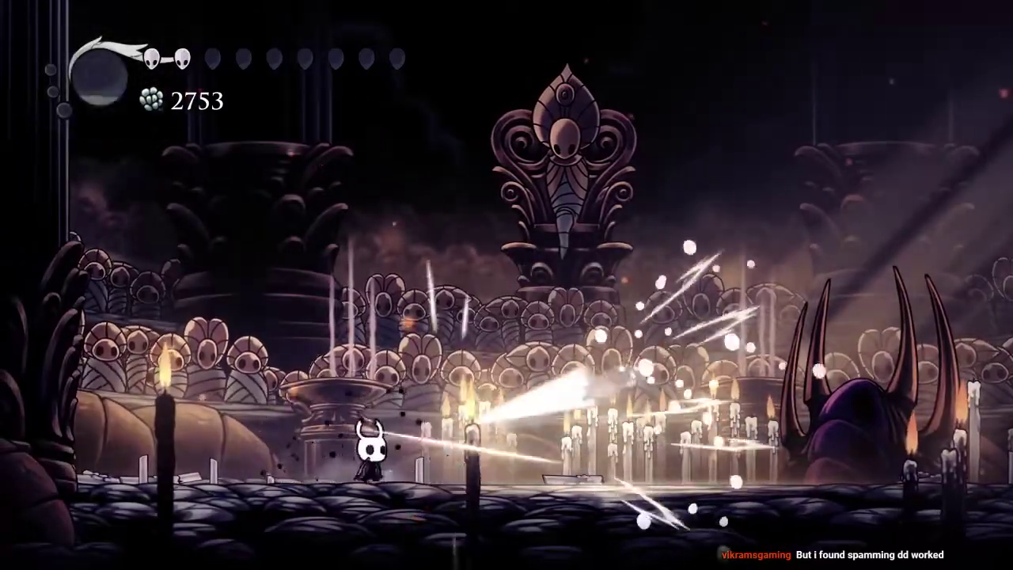
key(Right)
key(z)
key(x)
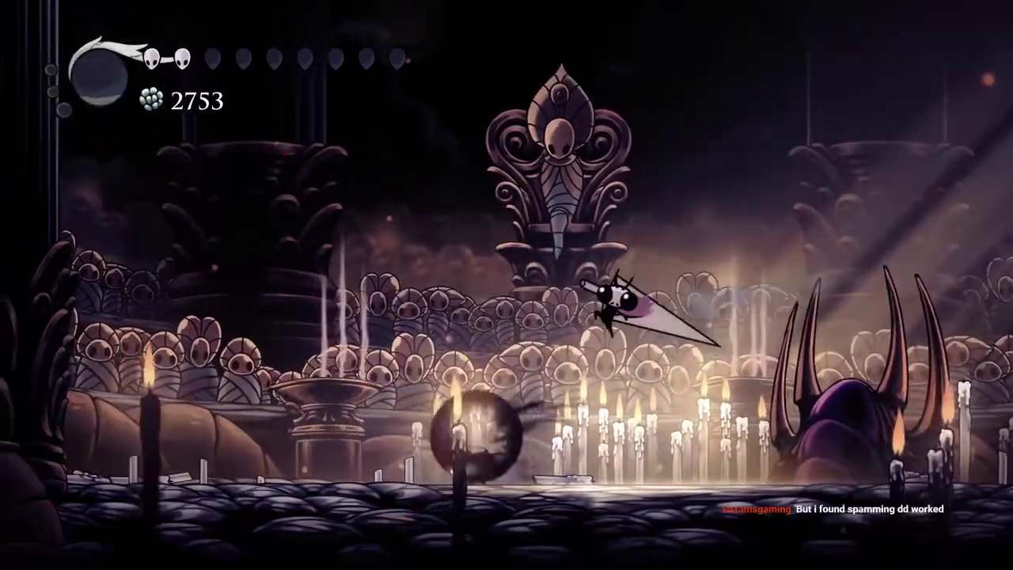
key(Left)
key(c)
key(Right)
key(Left)
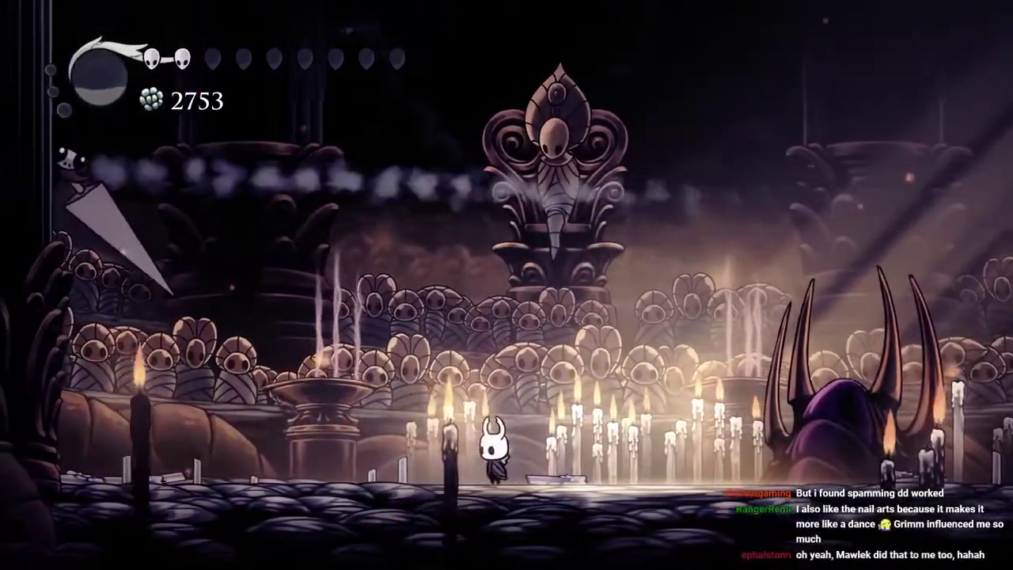
key(Right)
key(c)
key(Left)
key(x)
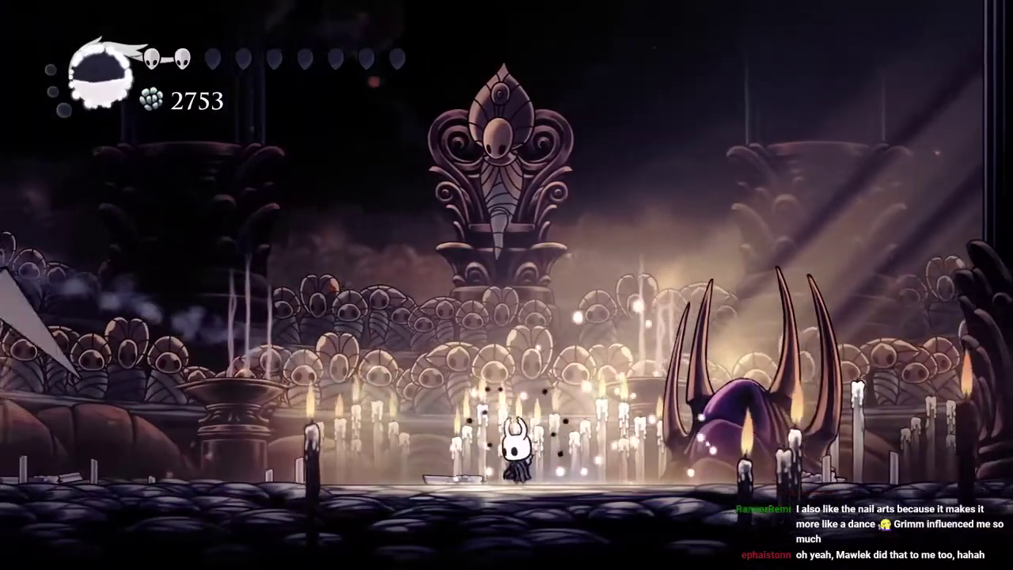
key(Left)
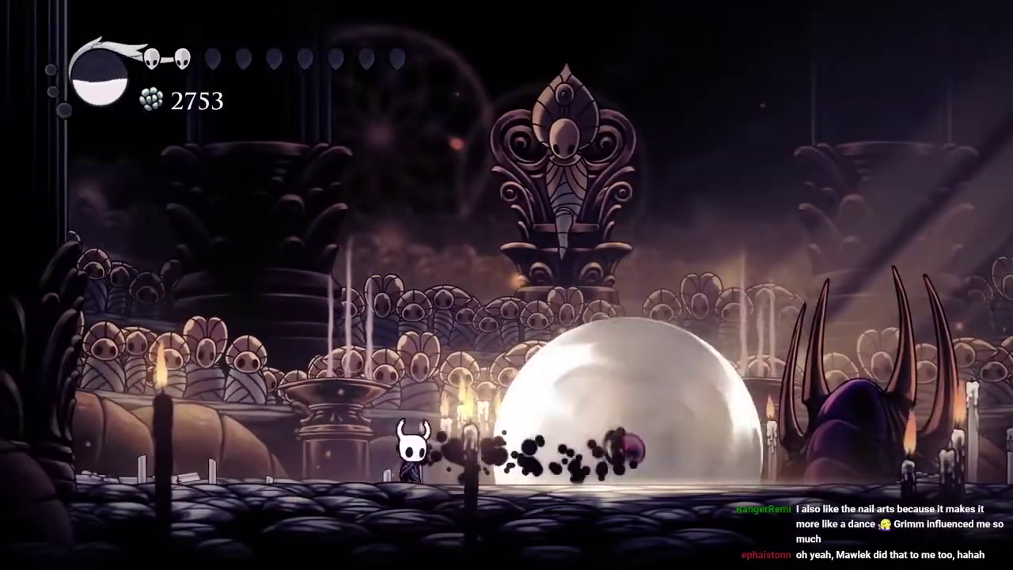
key(Right)
key(f)
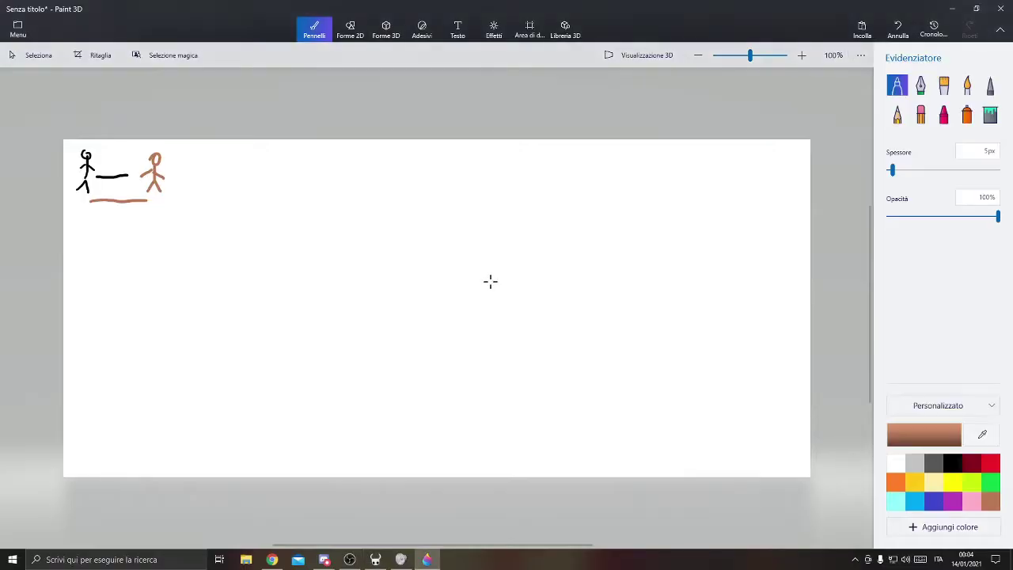
- Switch to Chrome, load YouTube in a new tab and open the own channel's video "Pantheon of the Master [4:49]"
click(272, 560)
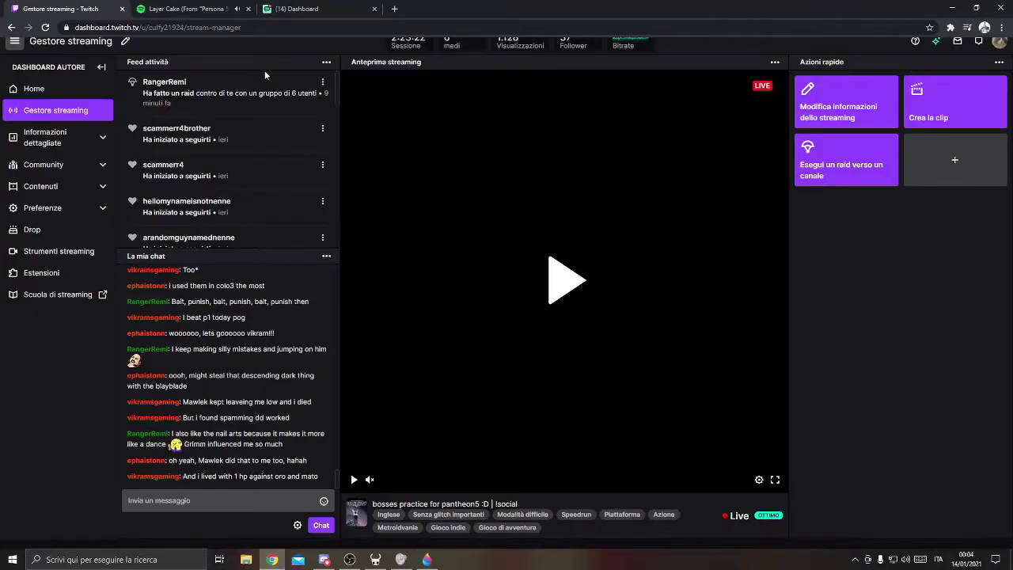
click(392, 8)
text(yt)
key(Return)
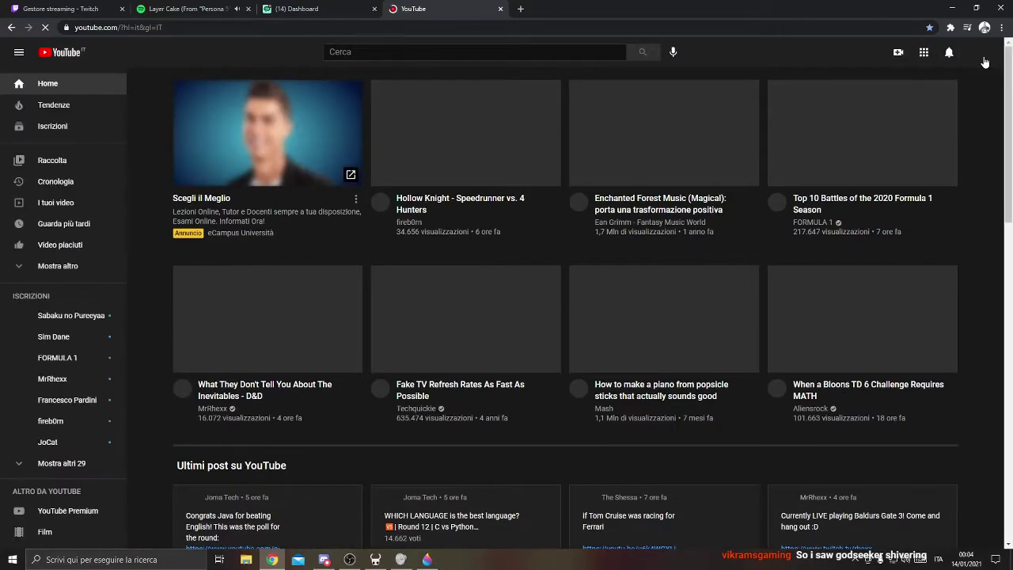
click(980, 52)
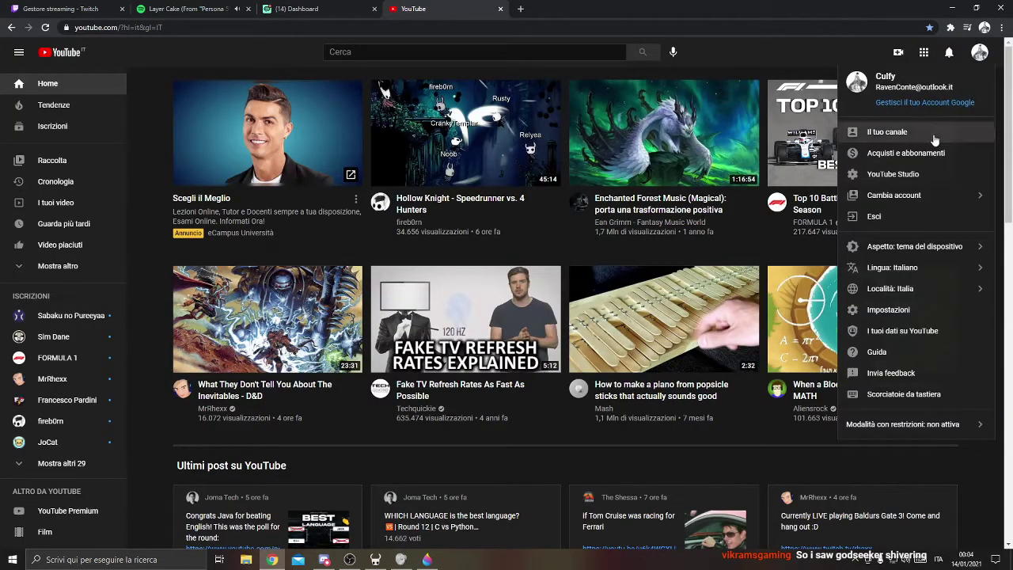
click(934, 138)
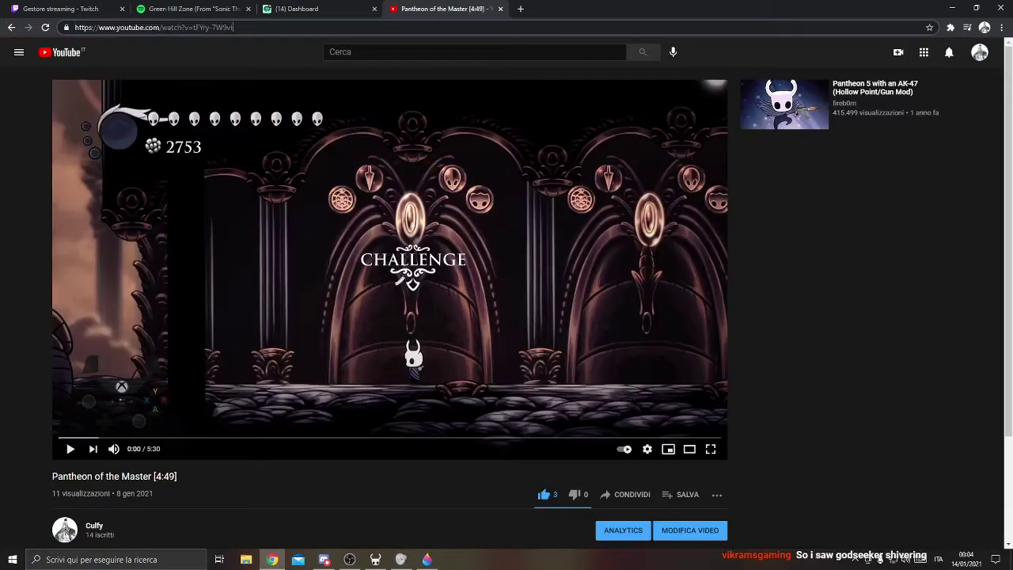
- Post the link to the "Pantheon of the Master [4:49]" video in the Twitch stream chat
click(88, 5)
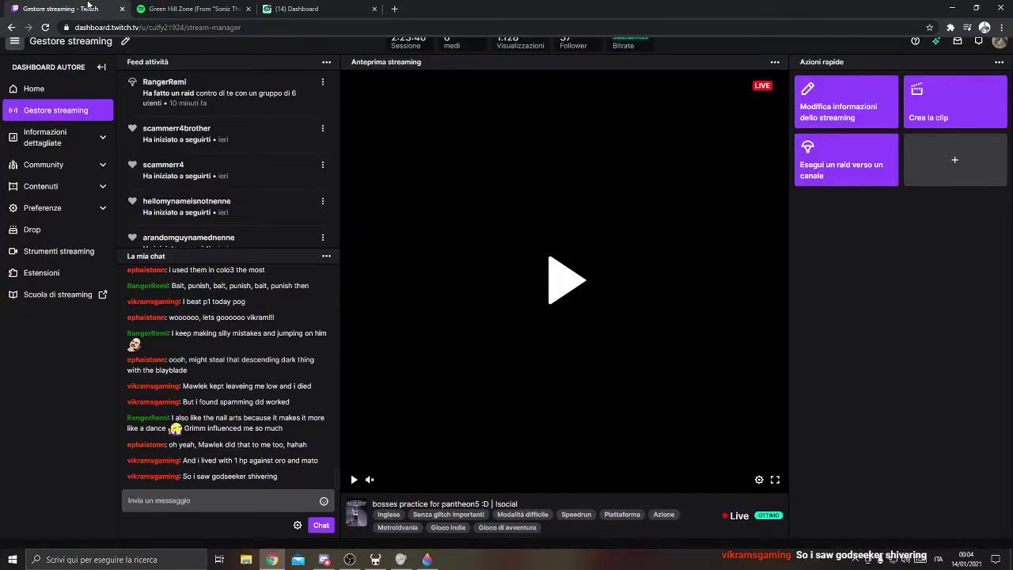
click(263, 497)
text(https://www.youtube.com/watch?v=tFYry-7W9vI)
key(Return)
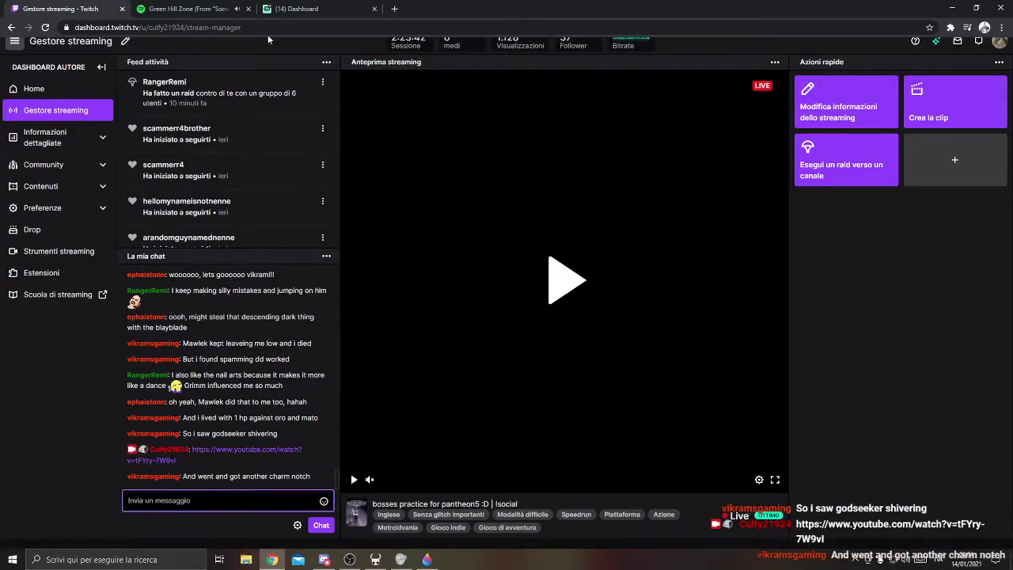
text(https://www.youtube.com/watch?v=tFYry-7W9vl)
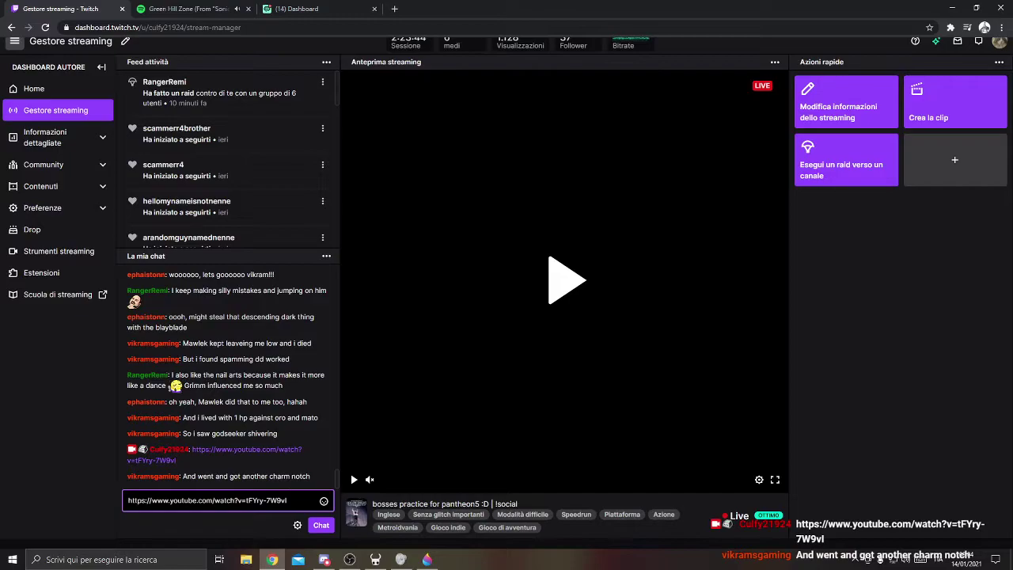
drag(242, 500, 3, 515)
key(BackSpace)
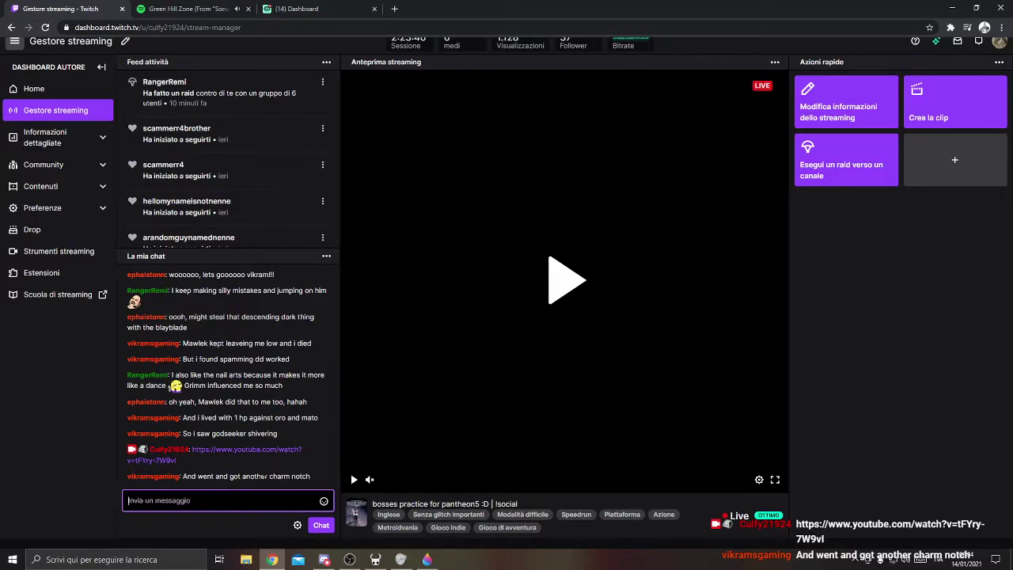
click(279, 476)
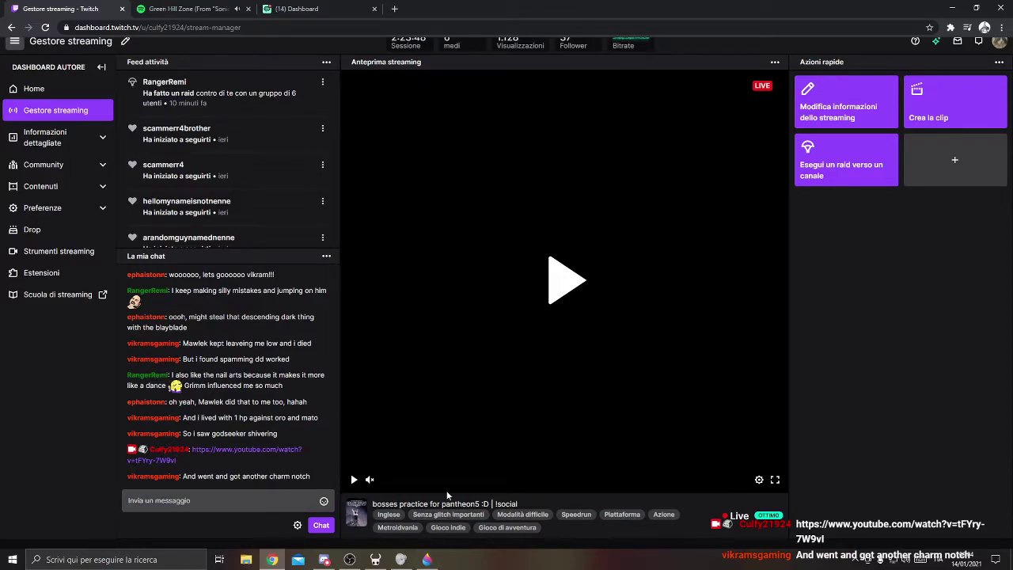
- Switch to Paint 3D, checking OBS on the way, and draw a long brown arrow pointing left in the canvas's lower-right area
click(426, 558)
click(350, 559)
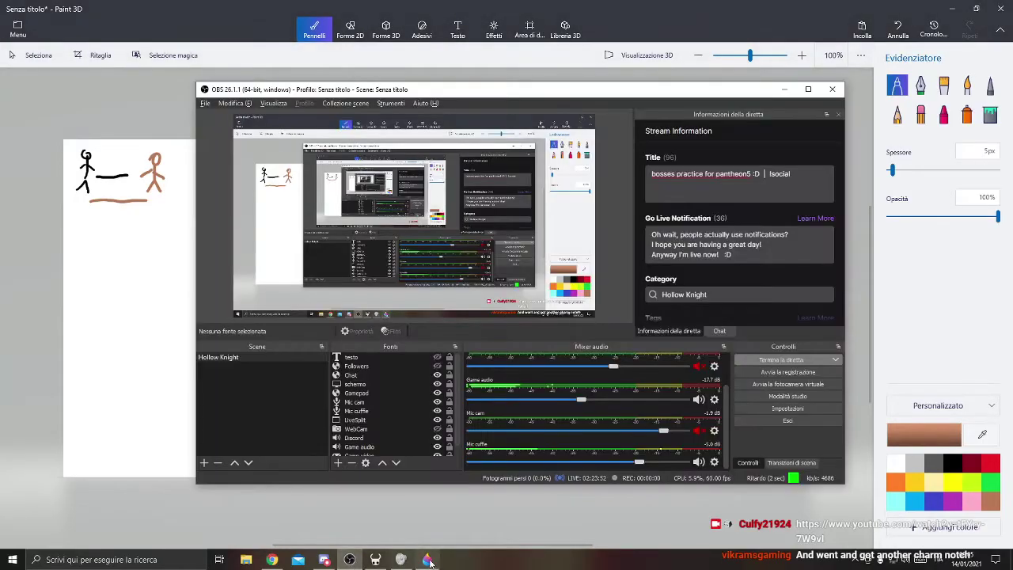
click(427, 559)
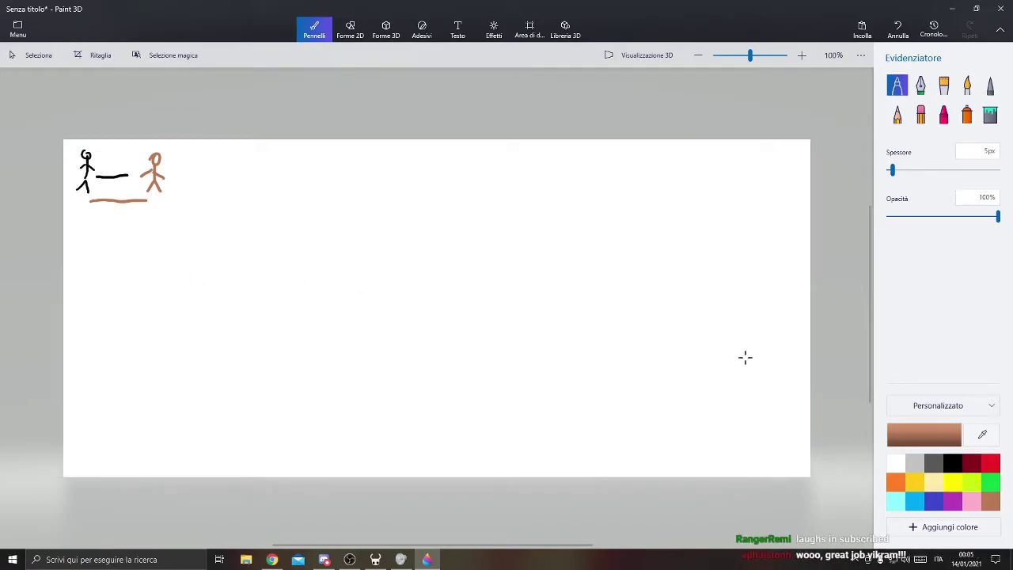
mouse_move(767, 437)
mouse_down()
mouse_move(593, 430)
mouse_move(569, 452)
mouse_move(593, 427)
mouse_up()
- Draw two upward black arrows and a short curved black arrow pointing left above the brown arrow
click(951, 464)
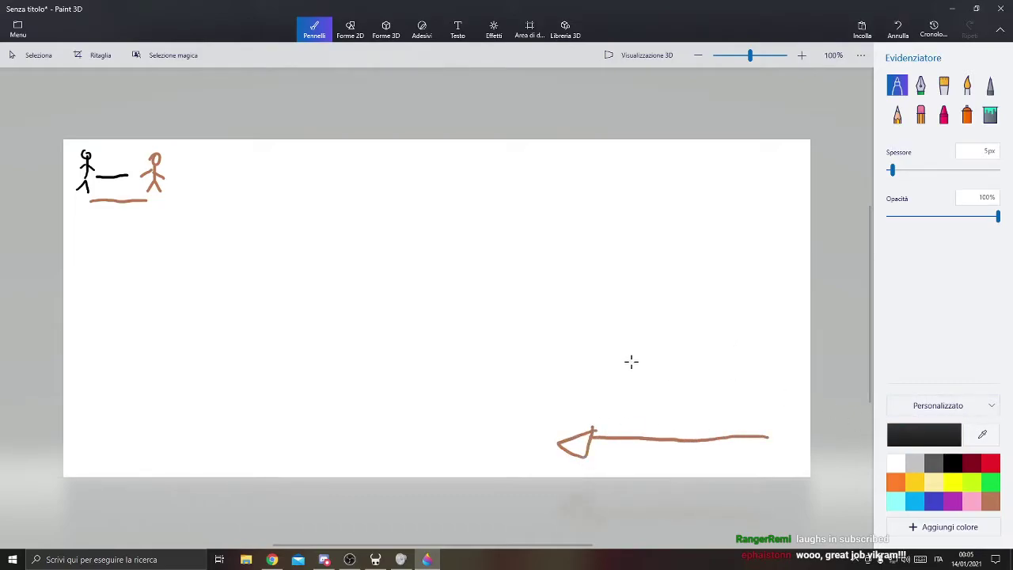
mouse_move(617, 389)
mouse_down()
mouse_move(619, 352)
mouse_move(644, 297)
mouse_move(651, 317)
mouse_up()
drag(663, 407, 623, 421)
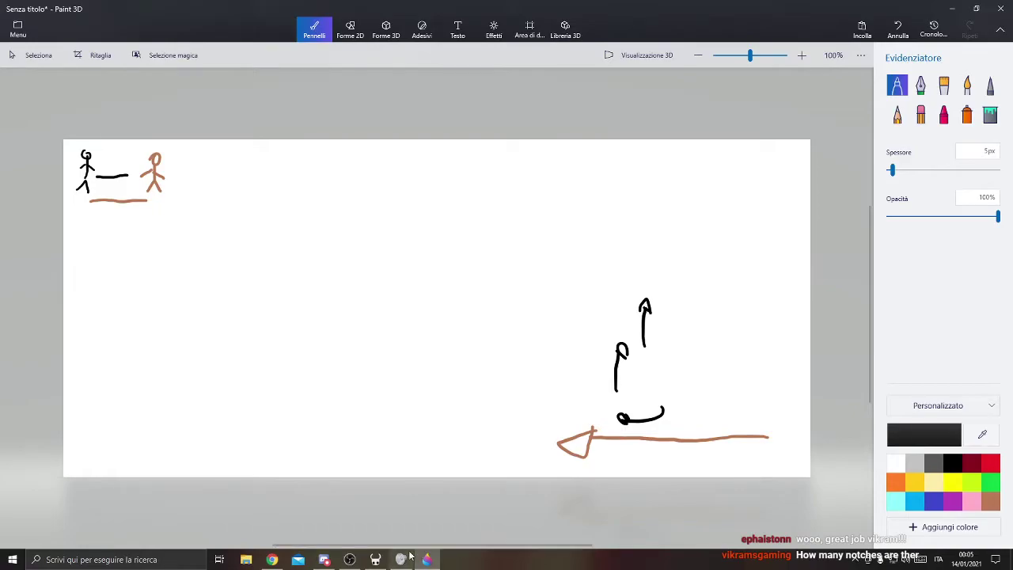
- Switch to Hollow Knight and show the Charms page with the equipped charms and notches
click(376, 559)
key(i)
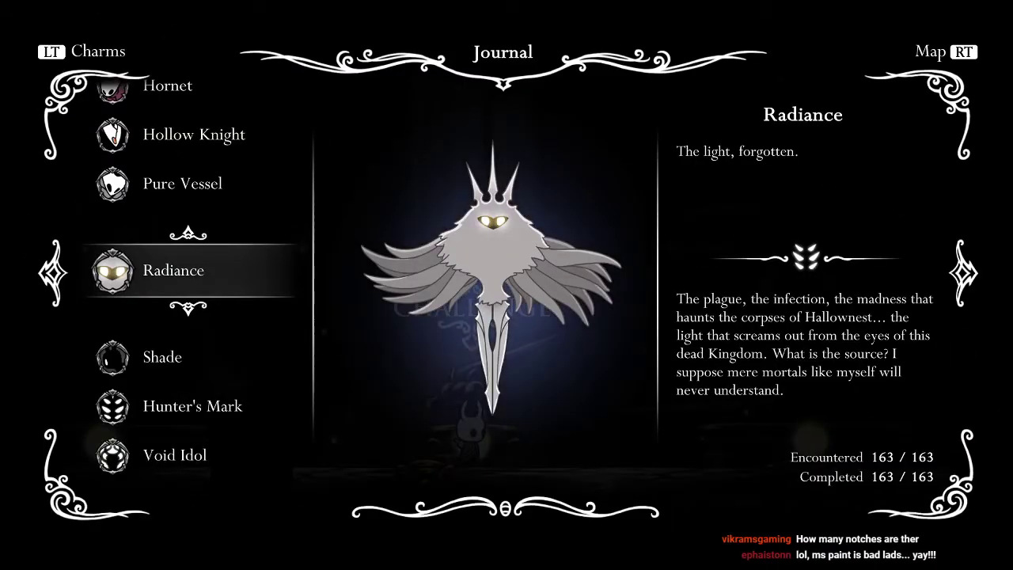
key(i)
key(i)
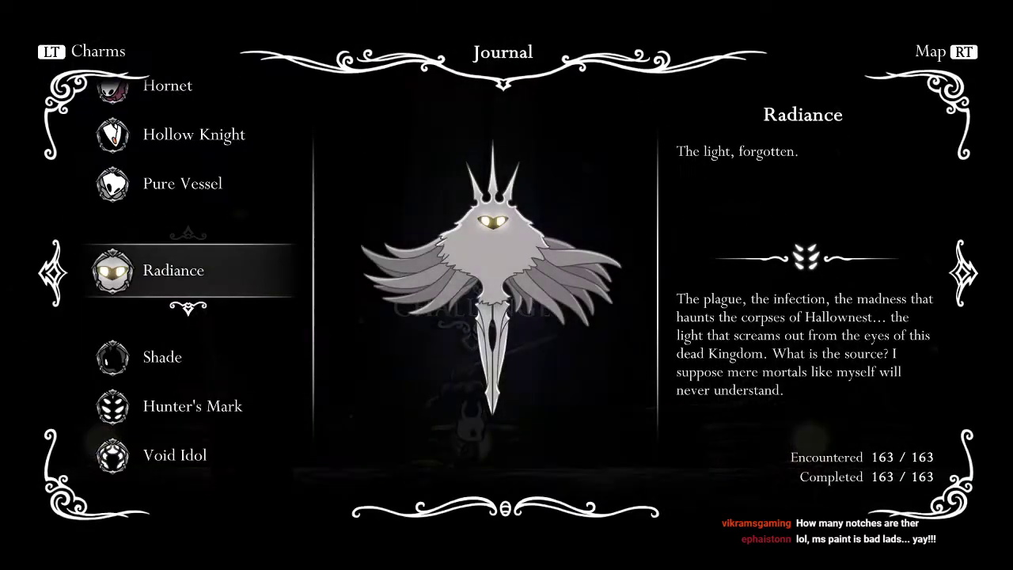
key(bracketright)
key(Right)
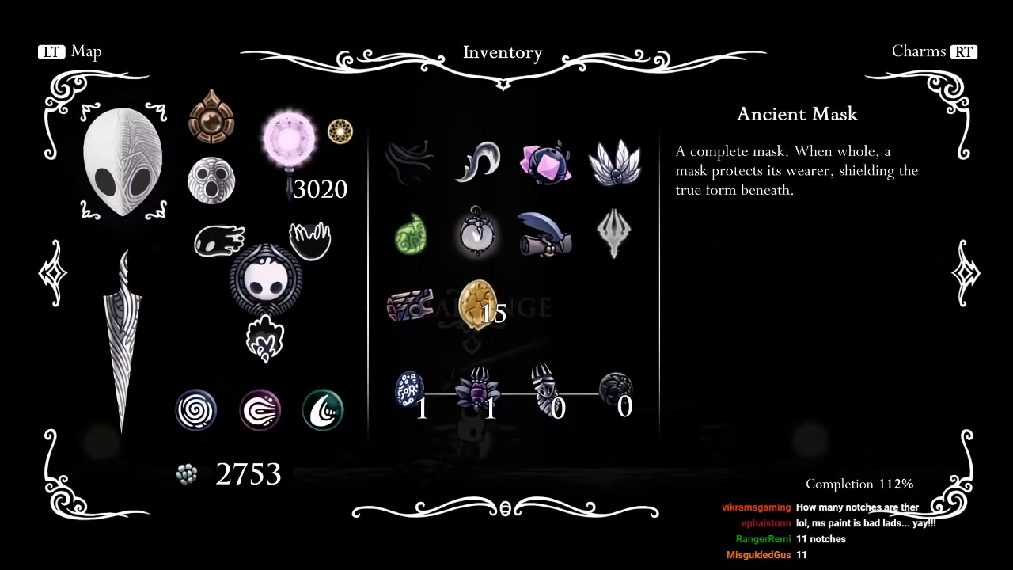
key(Left)
key(Left)
key(Left)
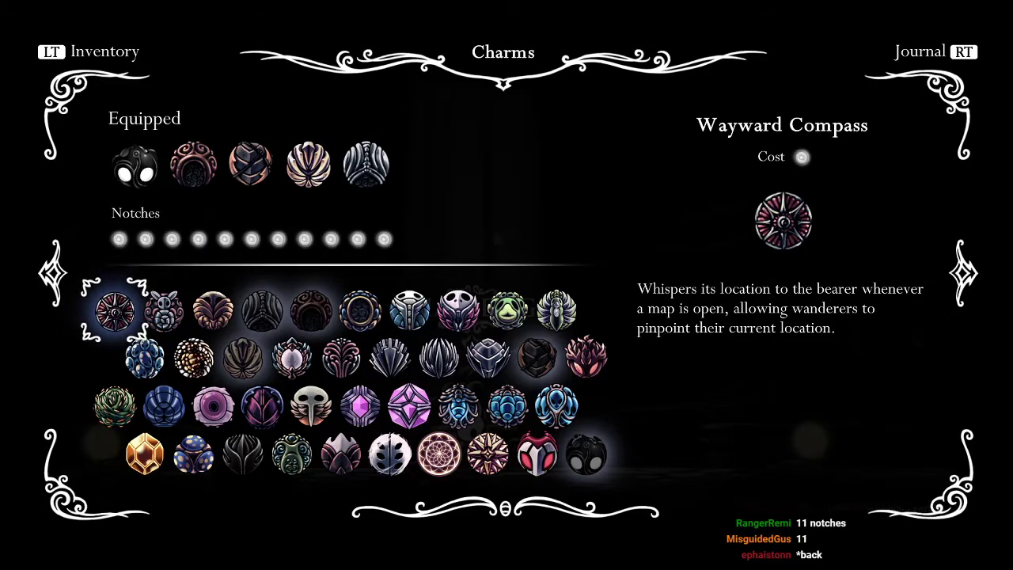
- Switch to Paint 3D and add a brown stick figure with an arched arrow and a small black stick figure to the lower-right arrow sketch
key(alt+Tab)
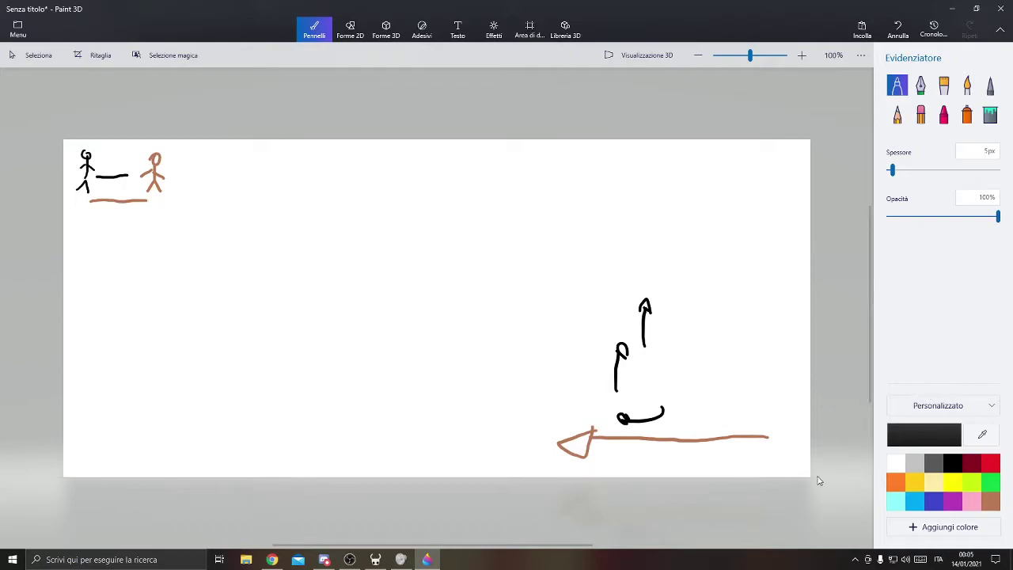
click(990, 501)
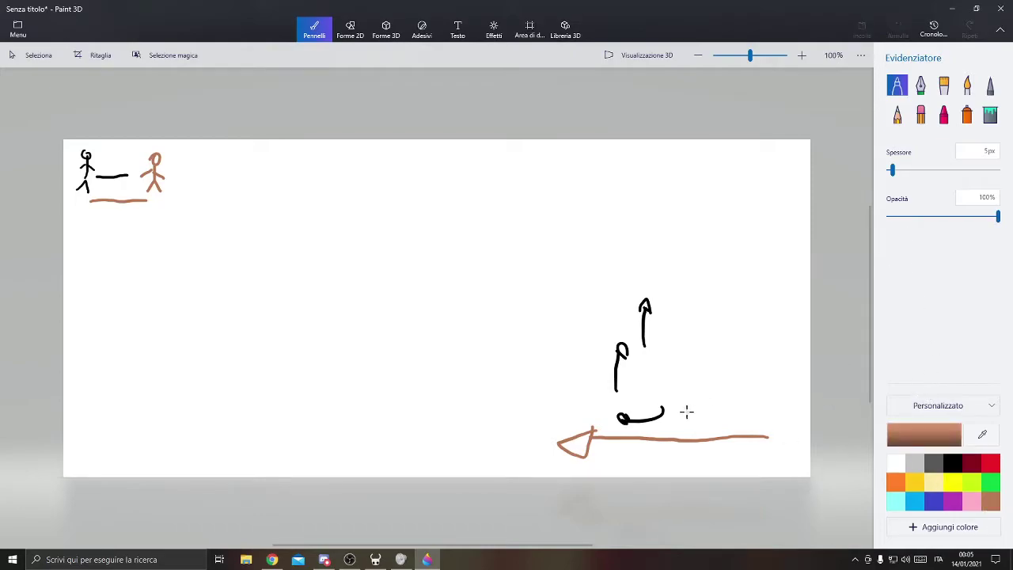
drag(693, 406, 695, 413)
mouse_move(691, 400)
mouse_down()
mouse_move(696, 376)
mouse_move(684, 393)
mouse_up()
mouse_move(693, 392)
mouse_down()
mouse_move(700, 400)
mouse_move(777, 383)
mouse_move(787, 413)
mouse_up()
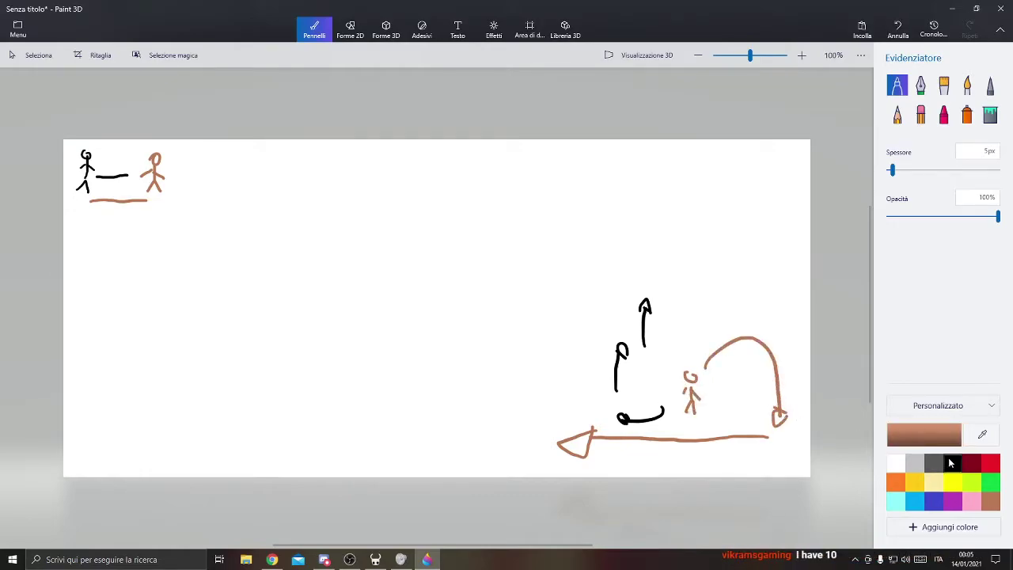
click(951, 463)
mouse_move(586, 406)
mouse_down()
mouse_move(589, 418)
mouse_move(593, 395)
mouse_move(602, 401)
mouse_up()
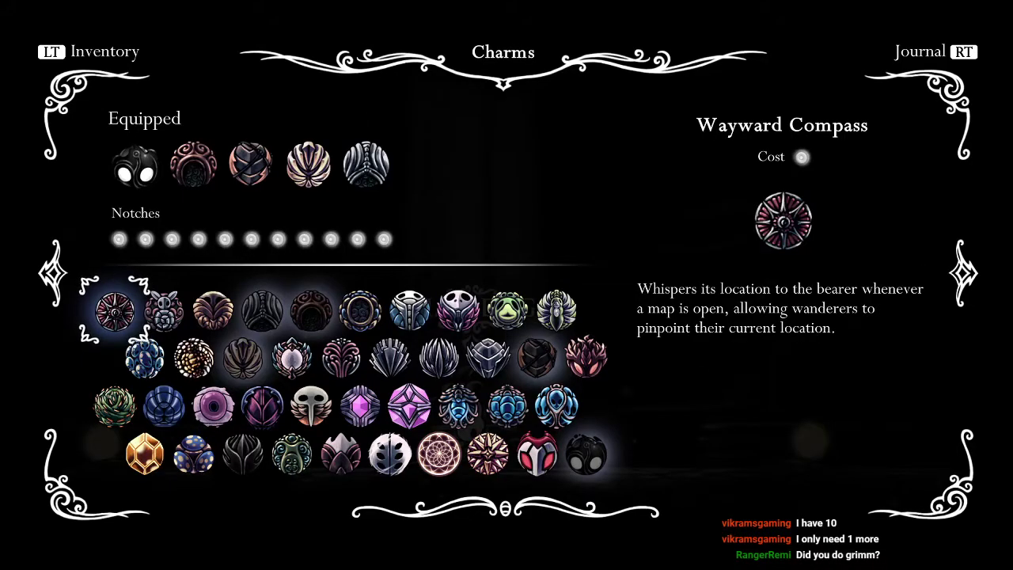
- Switch to Hollow Knight, close the Charms page, run left through the hall and show the Hall of Gods boss list
key(Left)
key(s)
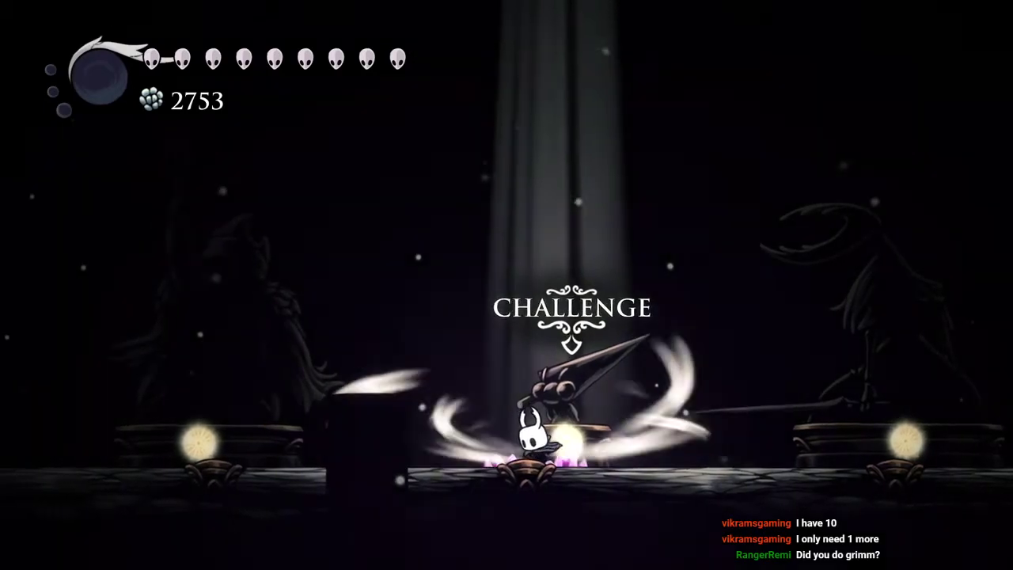
key(Left)
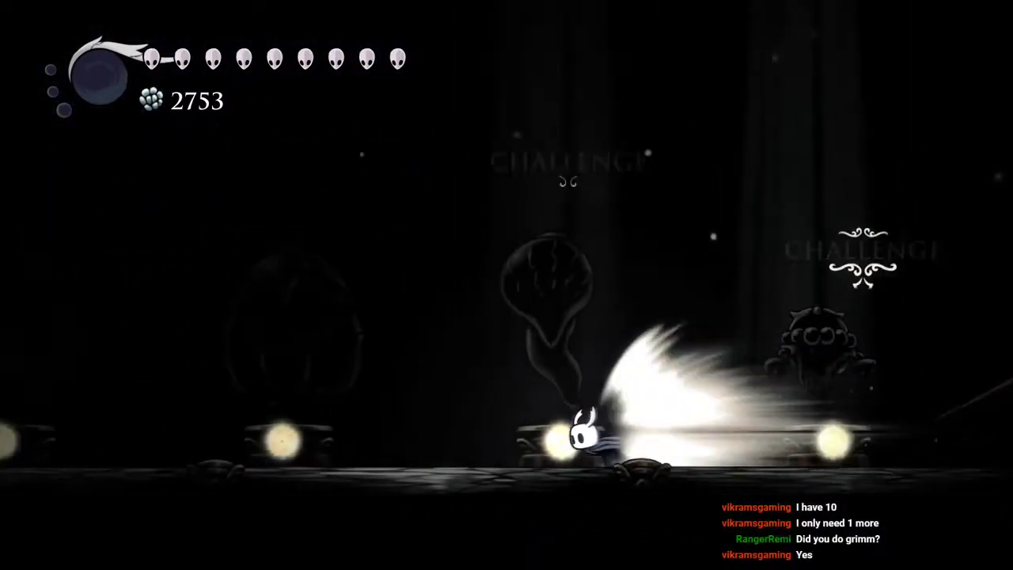
key(Left)
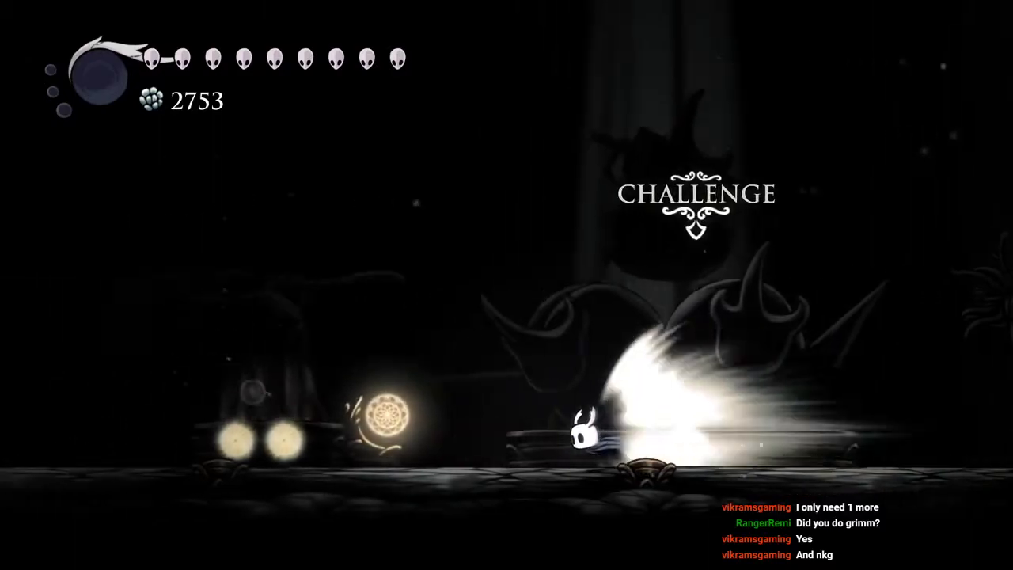
key(z)
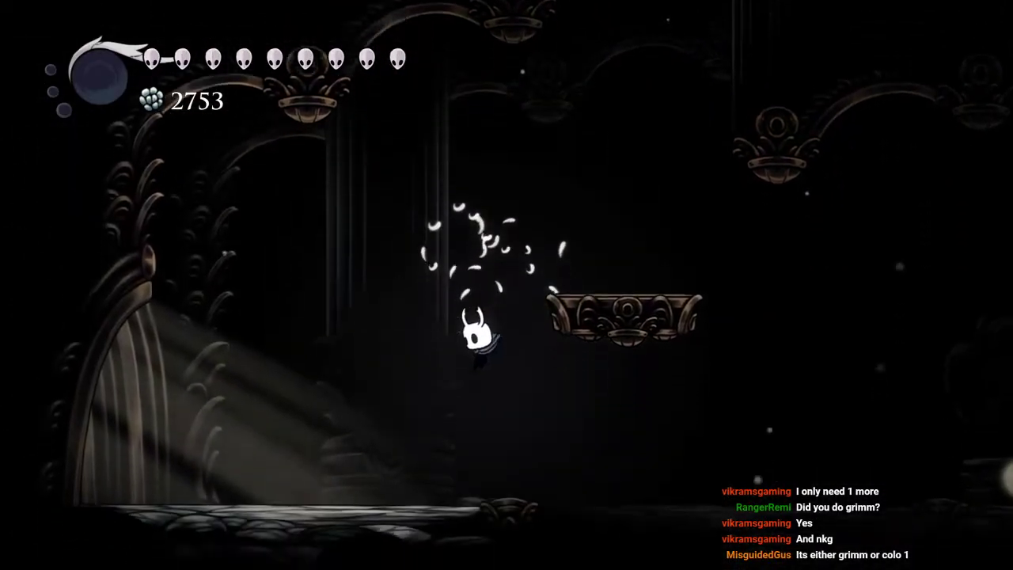
key(Up)
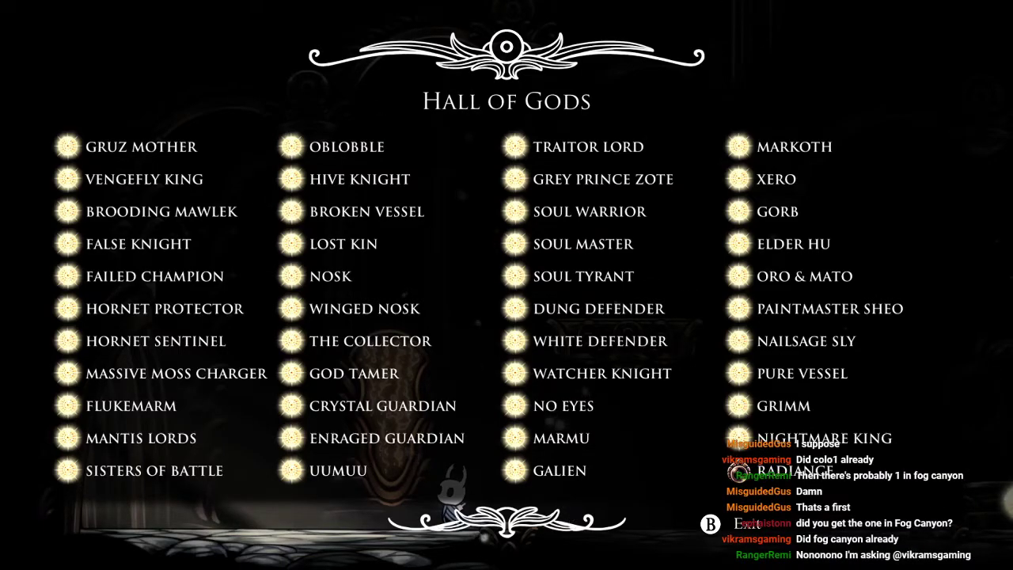
- Switch to Paint 3D and move the lower-right arrow sketch up beside the two stick figures in the canvas's upper-left corner
key(alt+Tab)
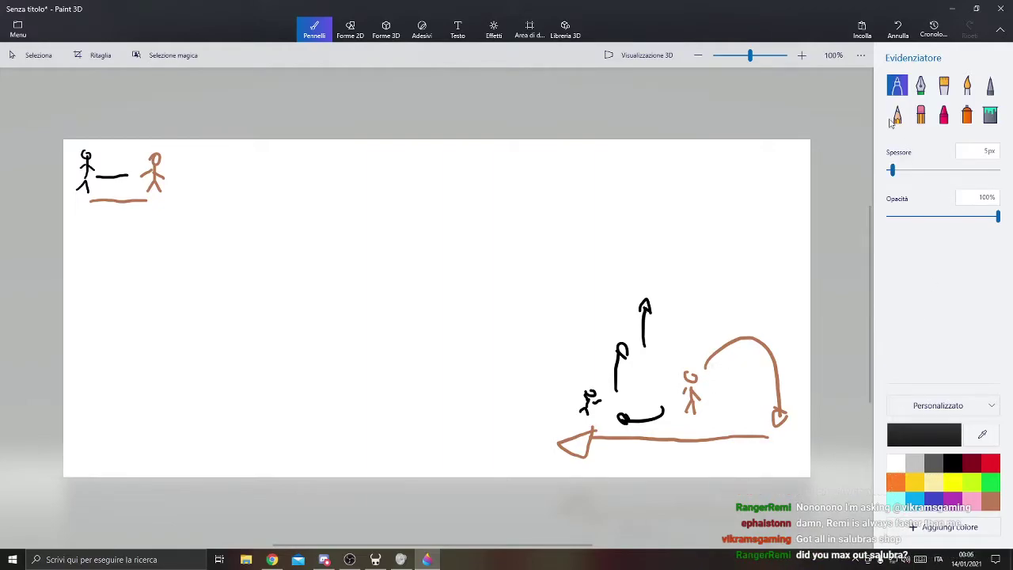
click(36, 55)
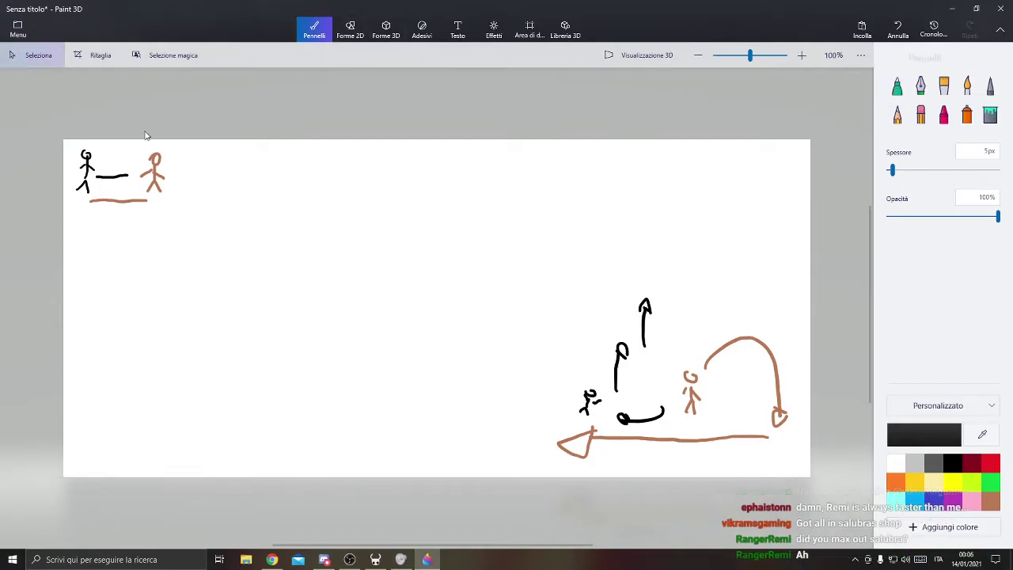
drag(556, 282, 798, 465)
drag(704, 424, 367, 276)
click(605, 230)
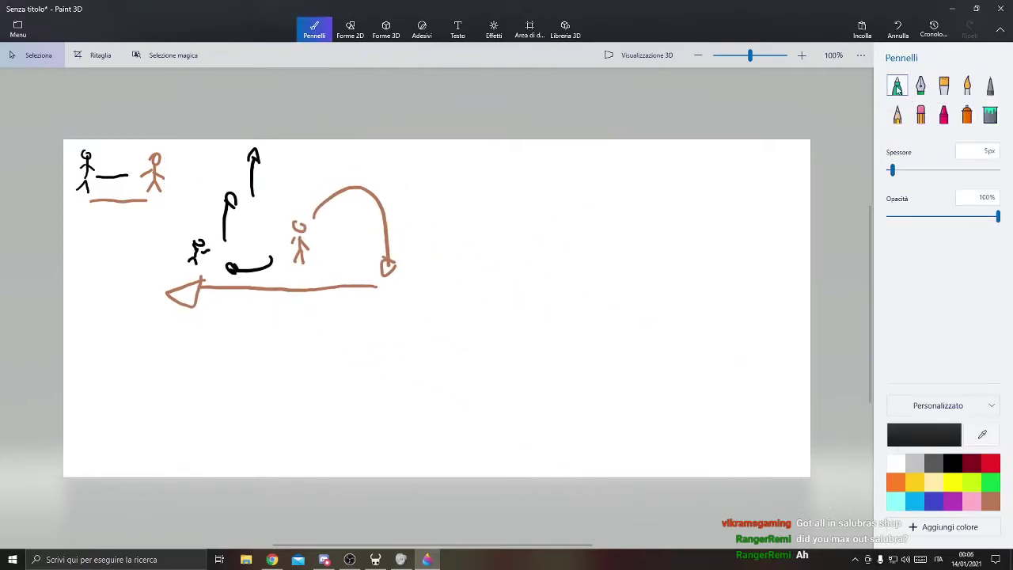
- Draw short brown rays with the marker all around the brown stick figure in the moved arrow sketch
click(897, 86)
click(990, 502)
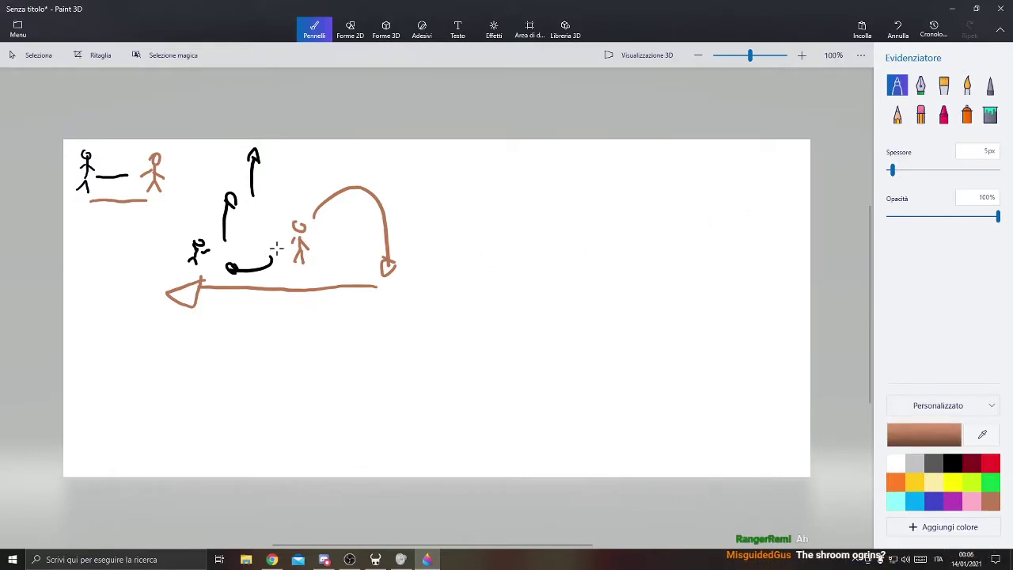
drag(320, 232, 327, 227)
mouse_move(323, 238)
mouse_down()
mouse_move(333, 237)
mouse_move(338, 263)
mouse_move(320, 280)
mouse_move(290, 274)
mouse_up()
mouse_move(281, 251)
mouse_down()
mouse_move(270, 244)
mouse_move(275, 228)
mouse_up()
mouse_move(288, 203)
mouse_down()
mouse_move(291, 215)
mouse_move(301, 212)
mouse_up()
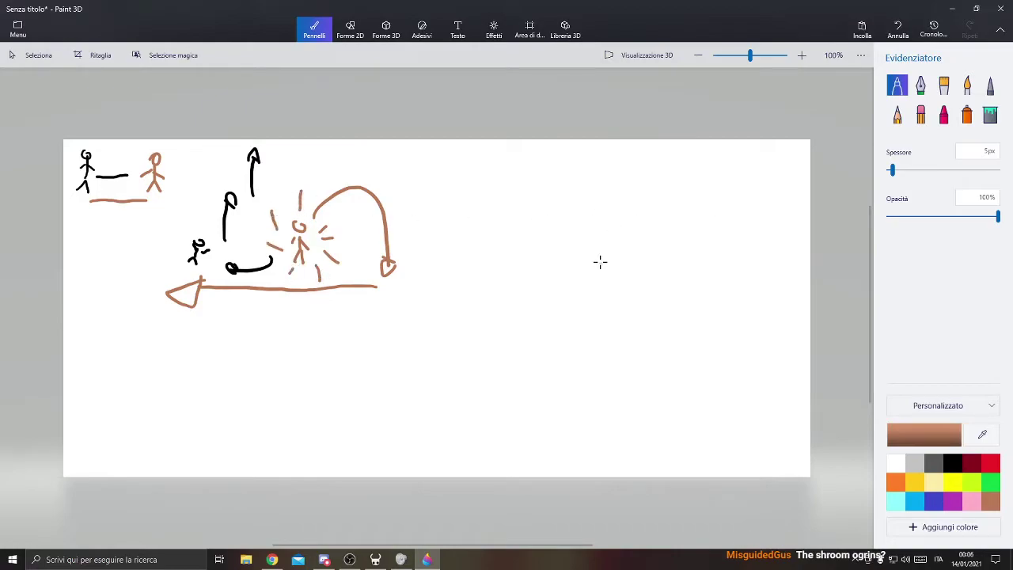
- Draw another brown stick figure surrounded by short rays in the canvas's upper-right area
drag(600, 261, 604, 225)
drag(596, 236, 610, 244)
drag(583, 203, 584, 214)
mouse_move(600, 207)
mouse_down()
mouse_move(628, 215)
mouse_move(635, 246)
mouse_up()
drag(630, 261, 630, 271)
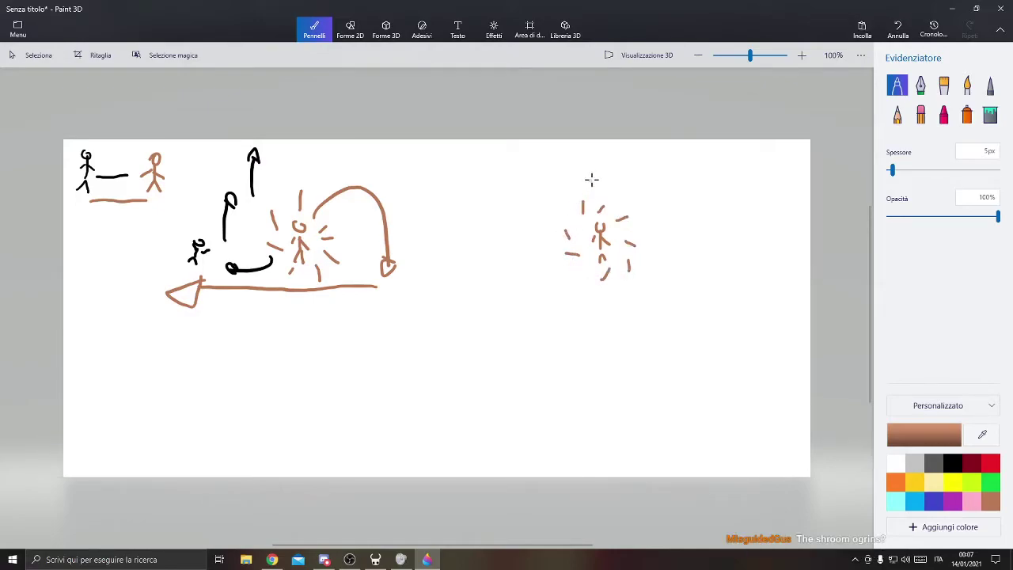
- Draw a large hatched brown crescent beside the new figure and a black stick figure with a left-pointing arrow at its lower end
mouse_move(593, 168)
mouse_down()
mouse_move(456, 288)
mouse_move(557, 188)
mouse_move(600, 171)
mouse_move(546, 193)
mouse_move(495, 194)
mouse_move(479, 214)
mouse_move(485, 232)
mouse_move(475, 222)
mouse_move(503, 190)
mouse_move(570, 159)
mouse_up()
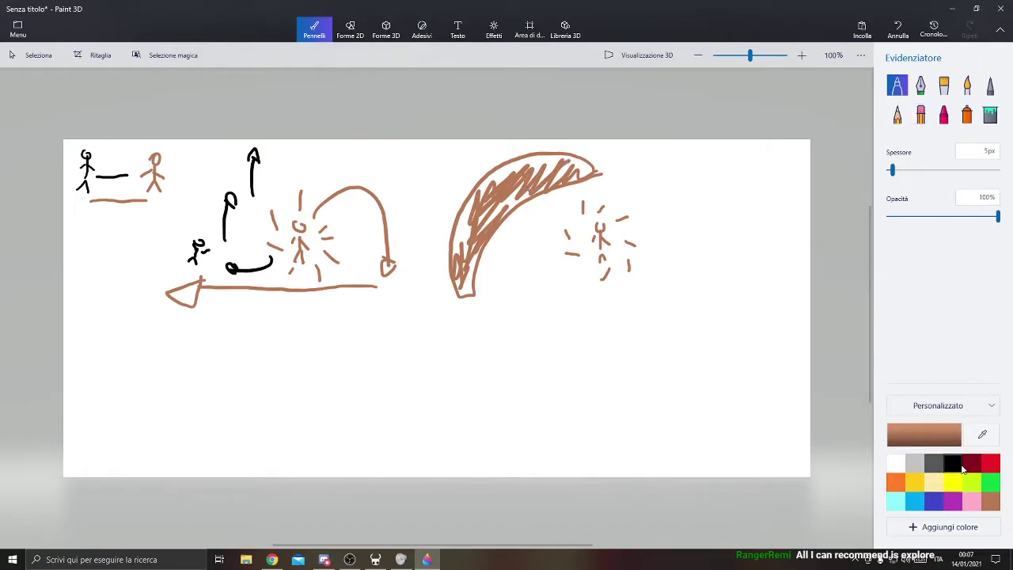
click(958, 465)
drag(488, 281, 493, 255)
mouse_move(493, 255)
mouse_down()
mouse_move(497, 248)
mouse_move(492, 255)
mouse_up()
mouse_move(493, 259)
mouse_down()
mouse_move(497, 266)
mouse_move(456, 274)
mouse_up()
- Shrink the crescent sketch together with its black and brown stick figures
click(31, 55)
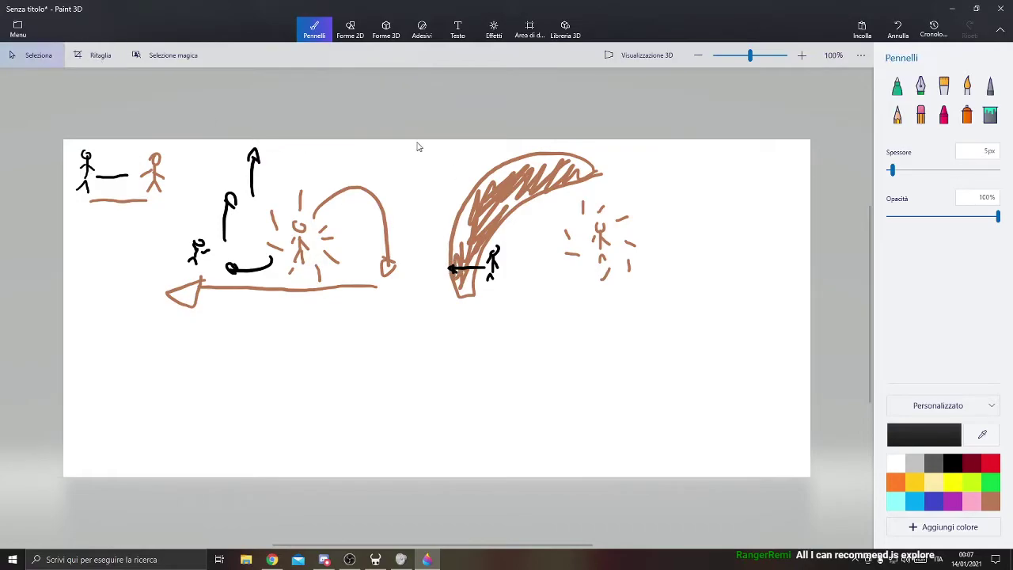
mouse_move(418, 147)
mouse_down()
mouse_move(654, 321)
mouse_move(554, 245)
mouse_move(595, 269)
mouse_move(575, 287)
mouse_move(597, 280)
mouse_up()
click(315, 29)
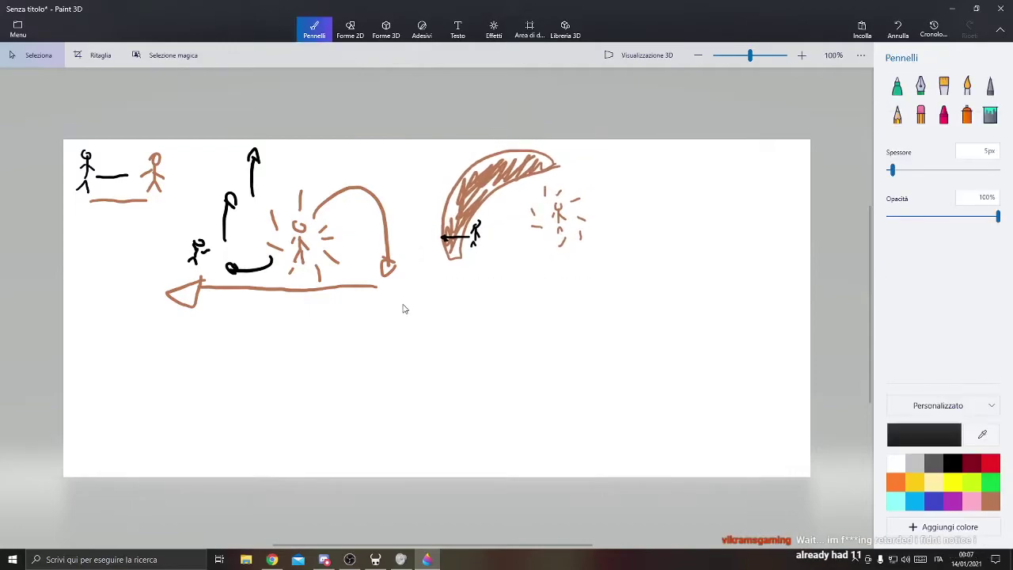
- Shrink the middle arrow sketch so it fits between the first pair of figures and the crescent sketch
drag(401, 308, 164, 138)
click(192, 336)
drag(159, 326, 217, 258)
click(346, 330)
click(156, 292)
drag(158, 292, 185, 315)
click(184, 316)
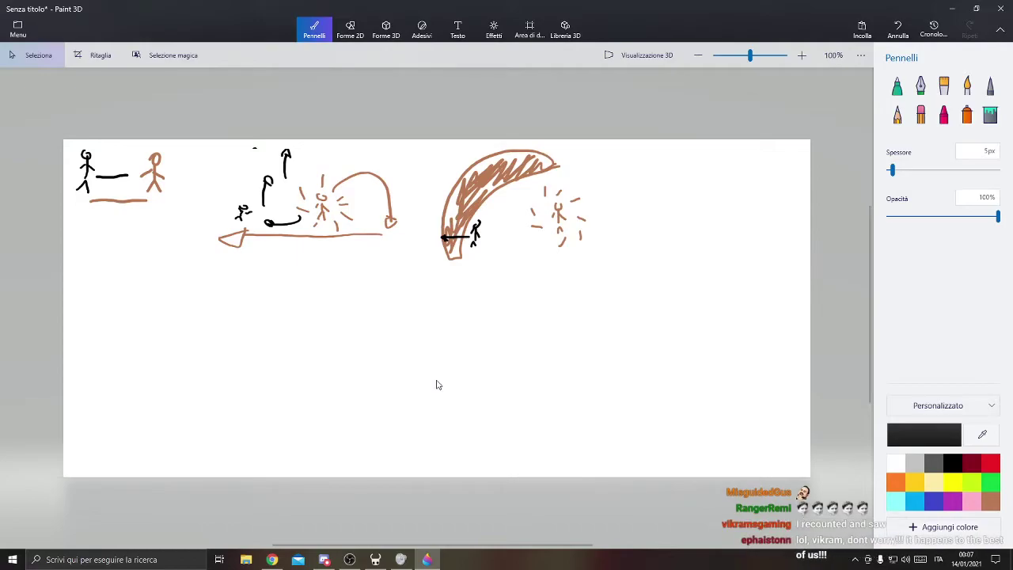
- Draw a small black stick figure with the marker in the canvas's lower-left area
click(897, 85)
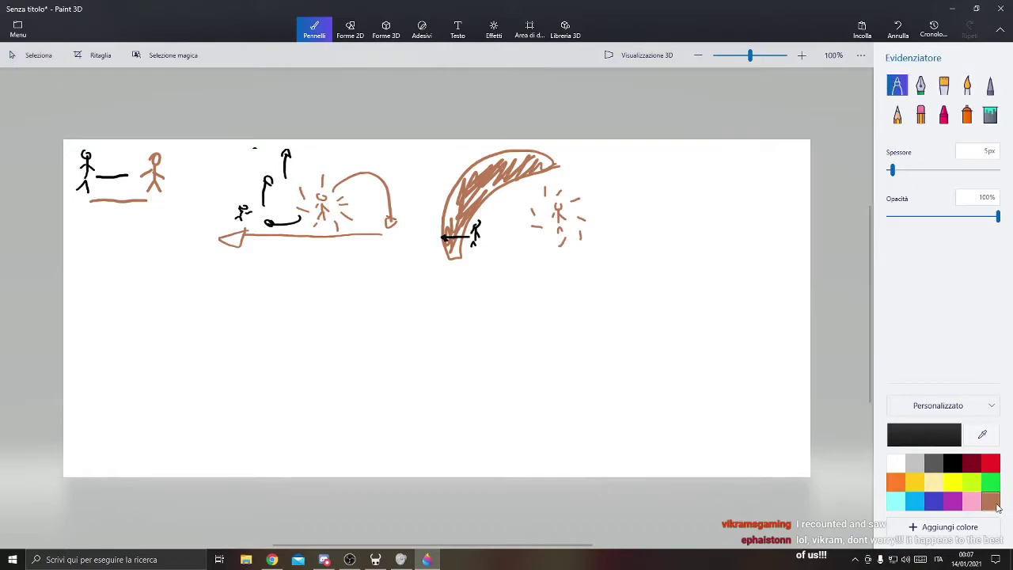
click(991, 502)
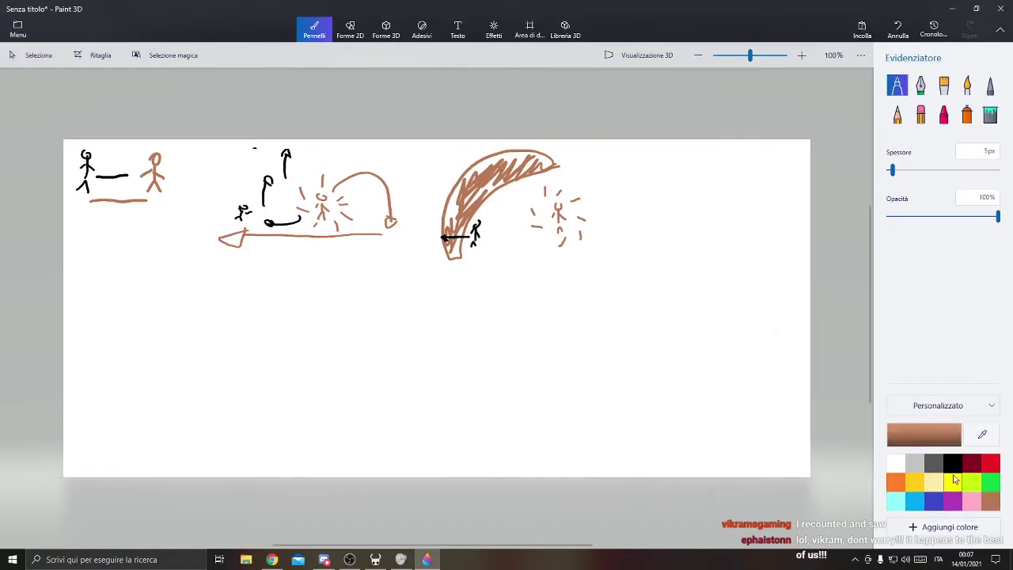
click(953, 463)
mouse_move(125, 399)
mouse_down()
mouse_move(129, 368)
mouse_move(127, 382)
mouse_up()
mouse_move(132, 379)
mouse_down()
mouse_move(168, 401)
mouse_move(170, 371)
mouse_move(178, 389)
mouse_move(147, 421)
mouse_up()
- Draw a brown stick figure beside the black one, with a short left arrow, an arched arrow and a long diagonal arrow up-left
click(991, 500)
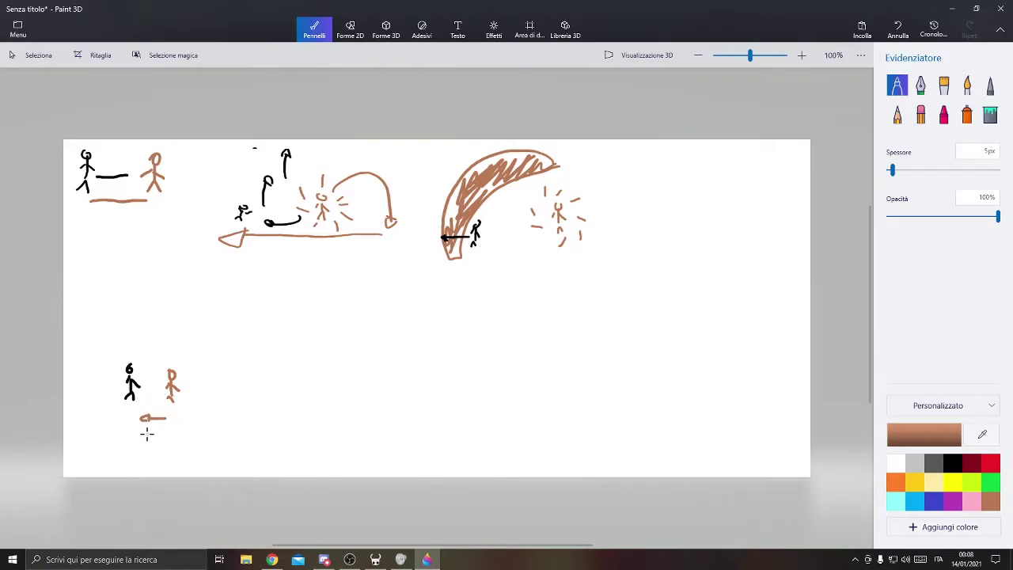
mouse_move(155, 386)
mouse_down()
mouse_move(169, 353)
mouse_move(202, 384)
mouse_up()
mouse_move(157, 346)
mouse_down()
mouse_move(106, 290)
mouse_move(104, 300)
mouse_move(114, 283)
mouse_move(119, 295)
mouse_up()
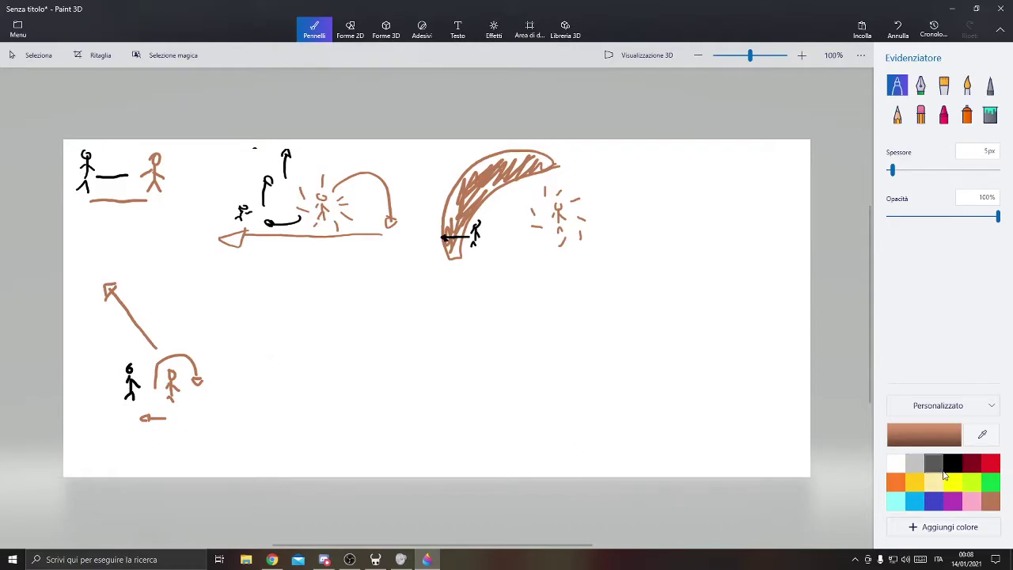
- Draw a filled red downward arrow above the brown stick figure in the lower-left sketch
click(953, 464)
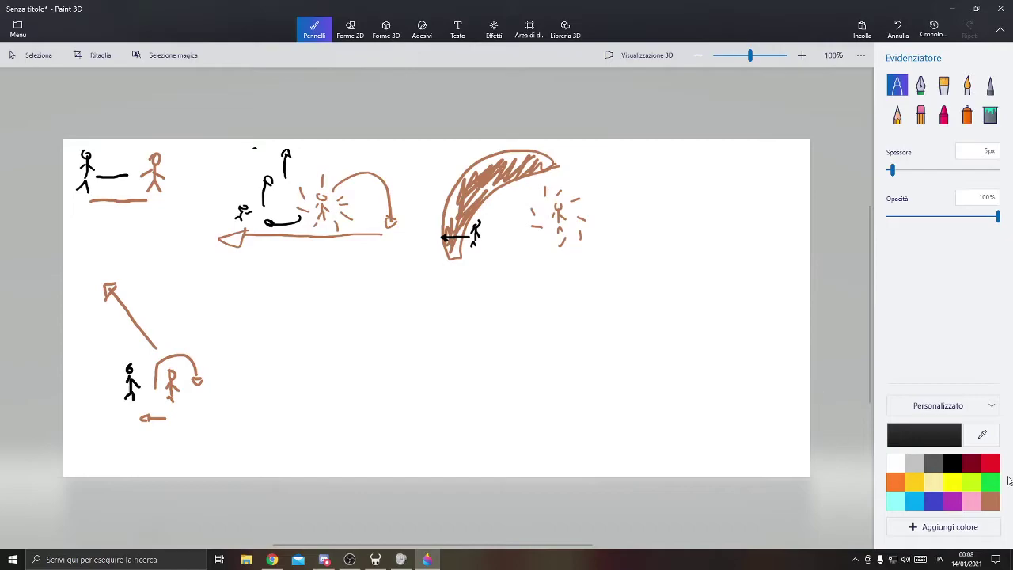
click(992, 464)
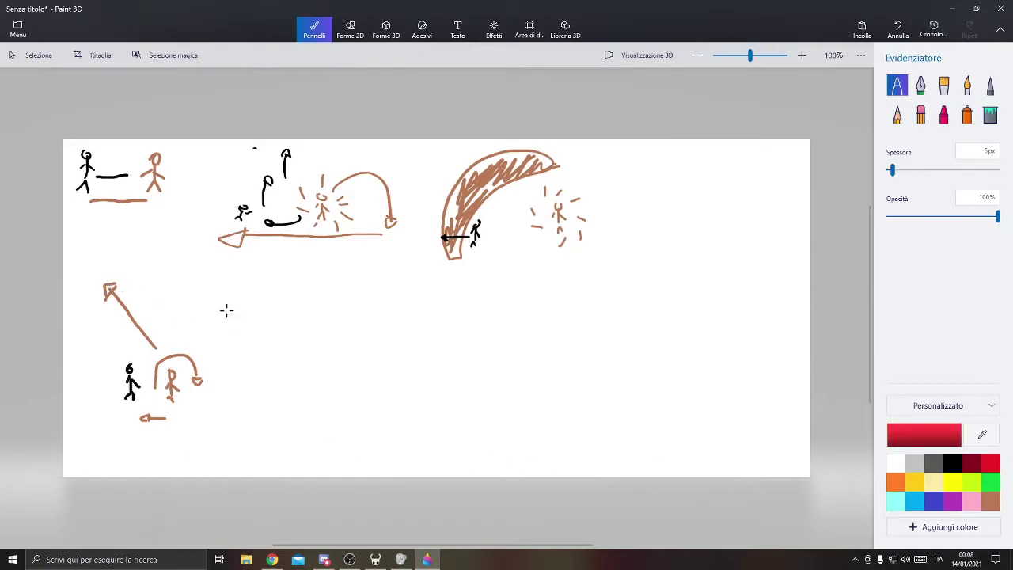
mouse_move(187, 254)
mouse_down()
mouse_move(182, 316)
mouse_move(198, 293)
mouse_move(183, 287)
mouse_move(182, 273)
mouse_move(178, 300)
mouse_move(190, 303)
mouse_up()
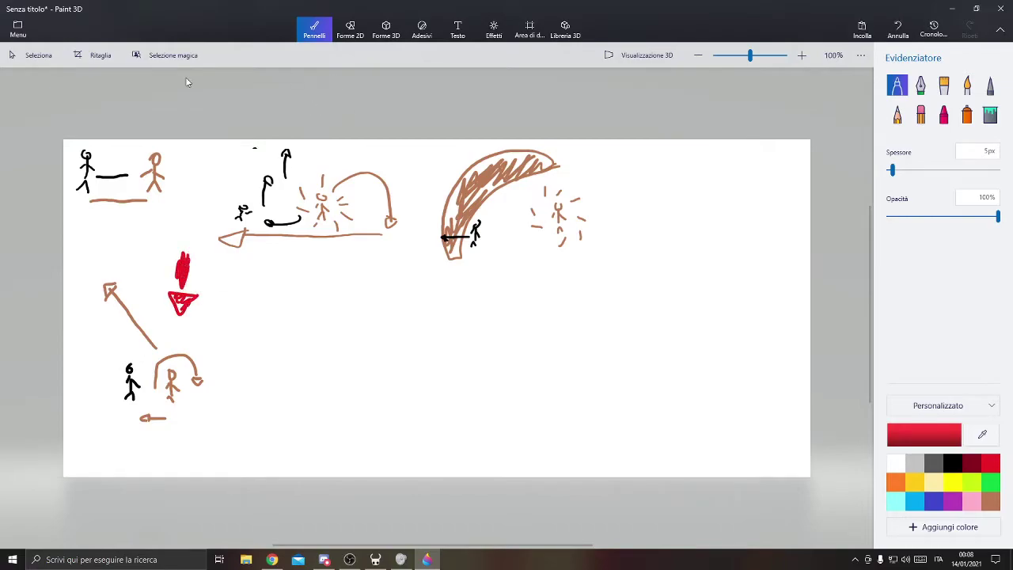
- Select the red downward arrow and delete it
click(44, 56)
drag(141, 225, 161, 244)
click(210, 330)
key(Delete)
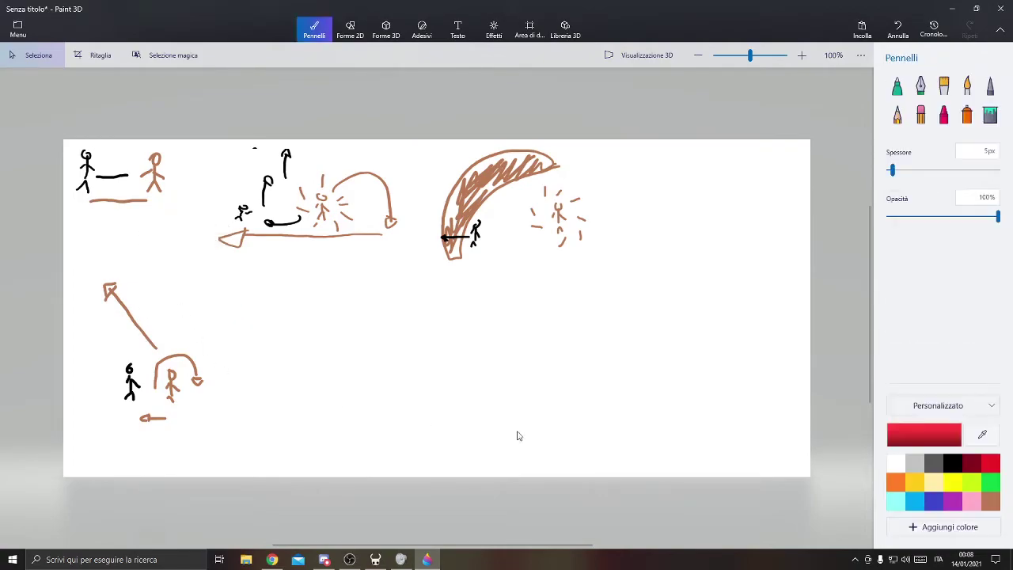
- Circle the short left arrow in red and mark a red X beside the arched arrow in the lower-left sketch
click(953, 465)
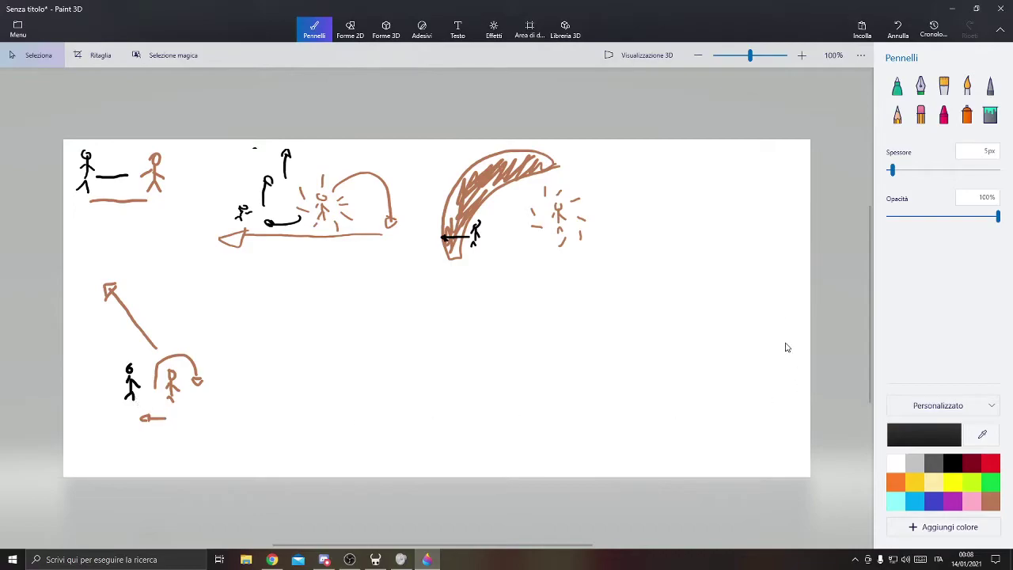
click(897, 86)
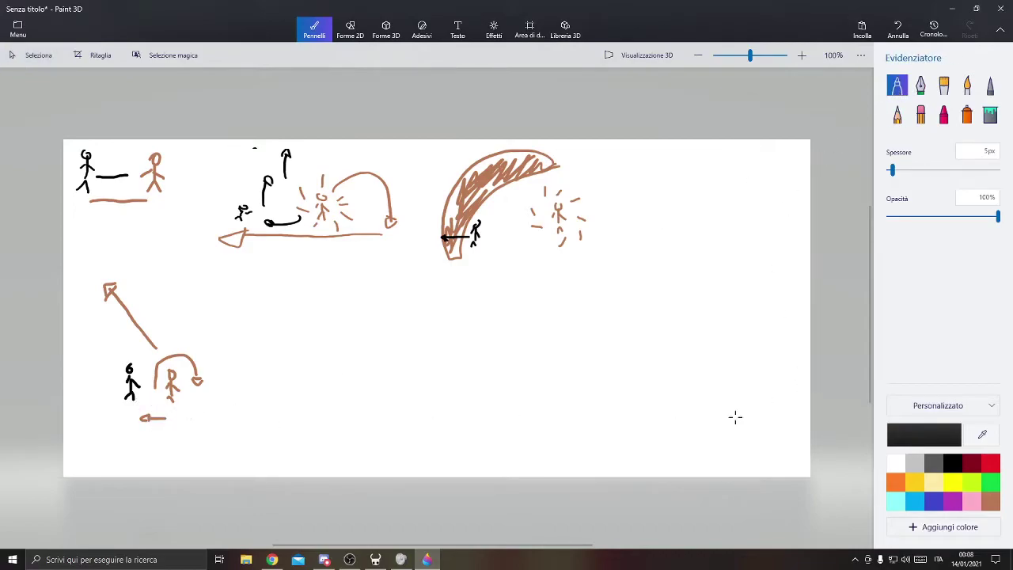
click(991, 462)
mouse_move(159, 411)
mouse_down()
mouse_move(133, 434)
mouse_move(168, 410)
mouse_move(147, 408)
mouse_up()
click(953, 467)
click(991, 463)
mouse_move(212, 348)
mouse_down()
mouse_move(223, 362)
mouse_move(212, 365)
mouse_up()
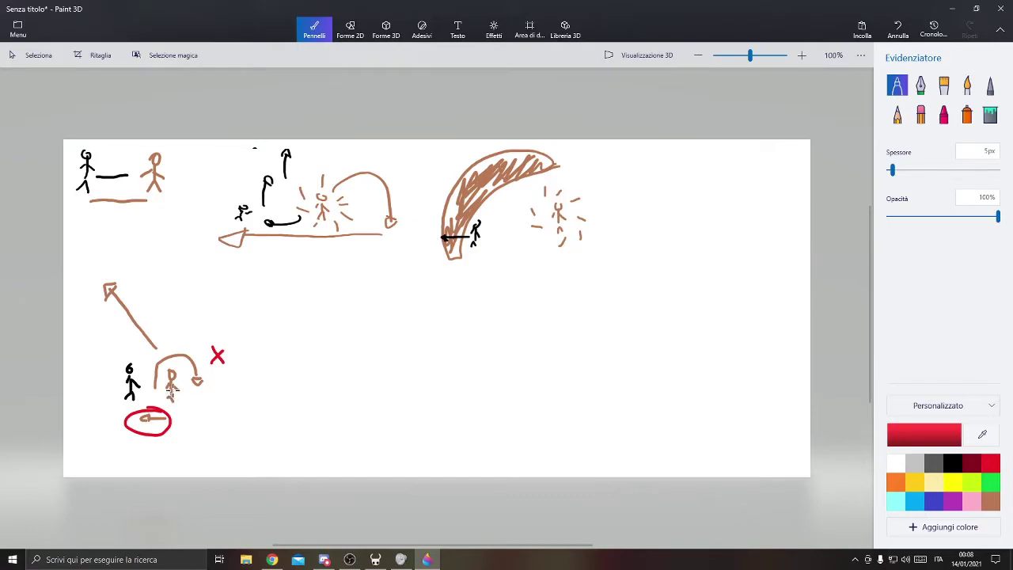
- Add red marks near the brown figure and the diagonal arrow's tip, and undo all the red markings
drag(183, 403, 207, 400)
mouse_move(91, 280)
mouse_down()
mouse_move(73, 422)
mouse_move(214, 290)
mouse_move(82, 262)
mouse_move(88, 274)
mouse_up()
key(ctrl+z)
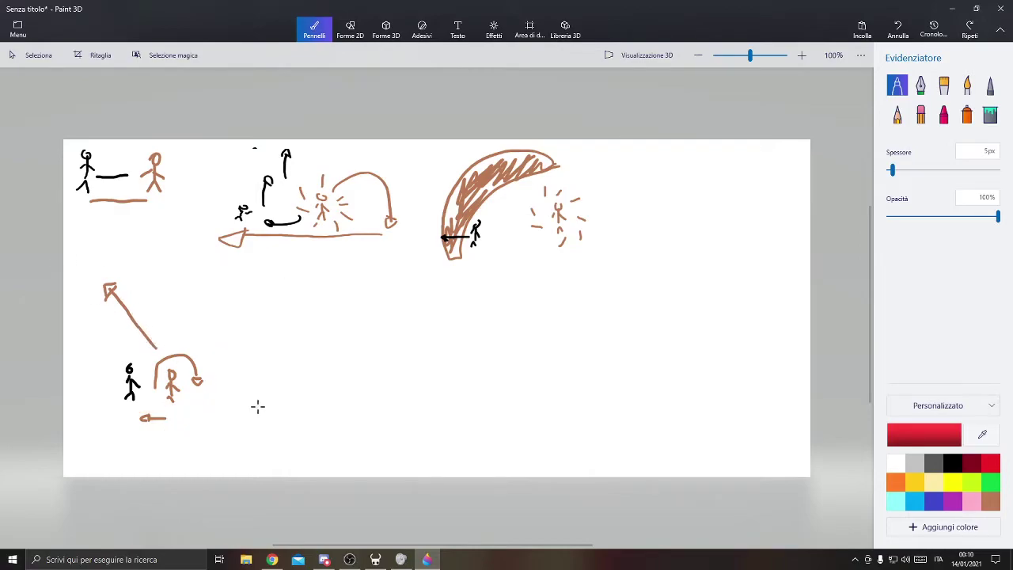
- Shrink the lower-left sketch slightly
click(31, 56)
mouse_move(84, 270)
mouse_down()
mouse_move(118, 351)
mouse_move(205, 437)
mouse_move(202, 429)
mouse_up()
click(277, 353)
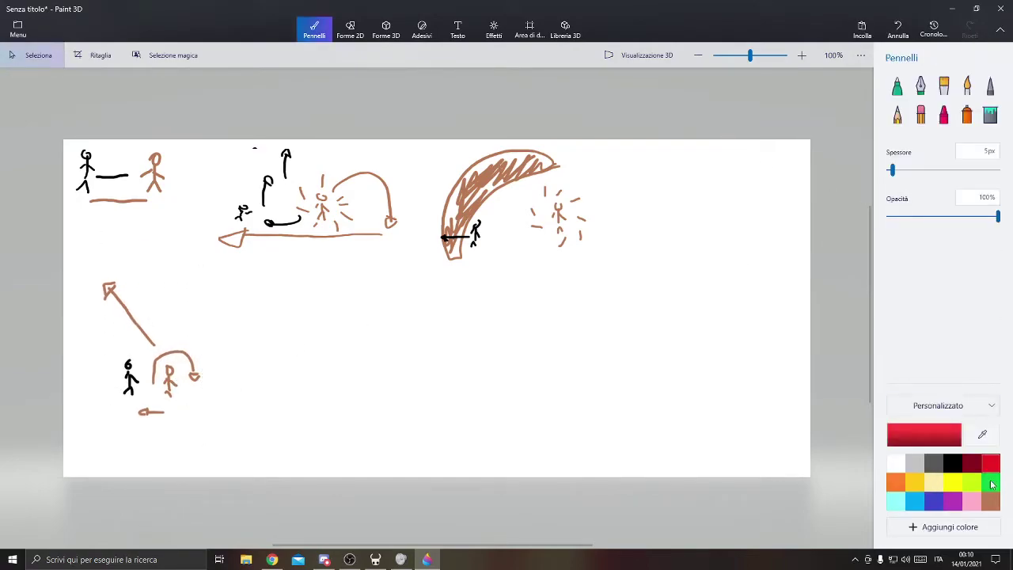
click(897, 86)
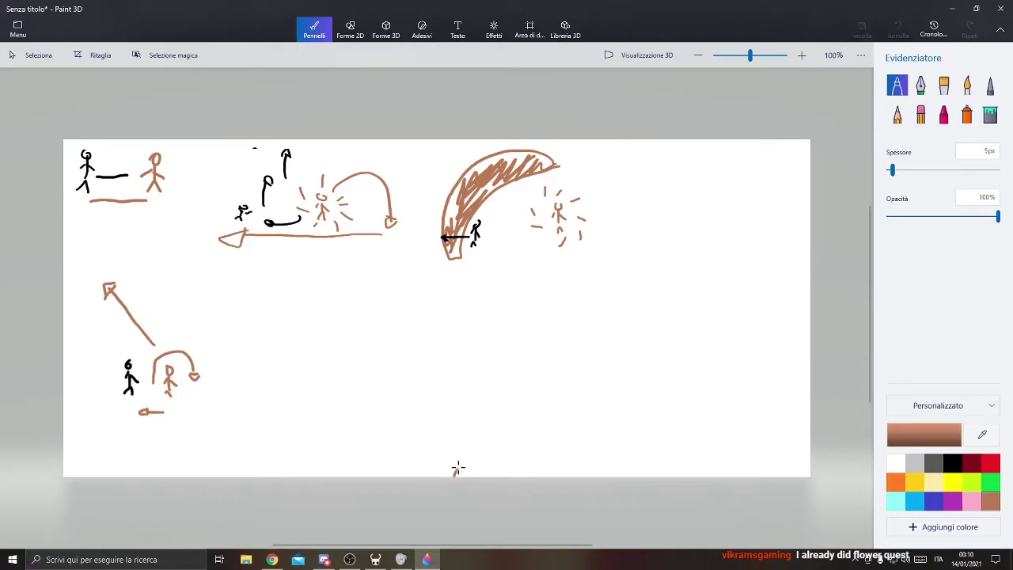
drag(453, 473, 465, 445)
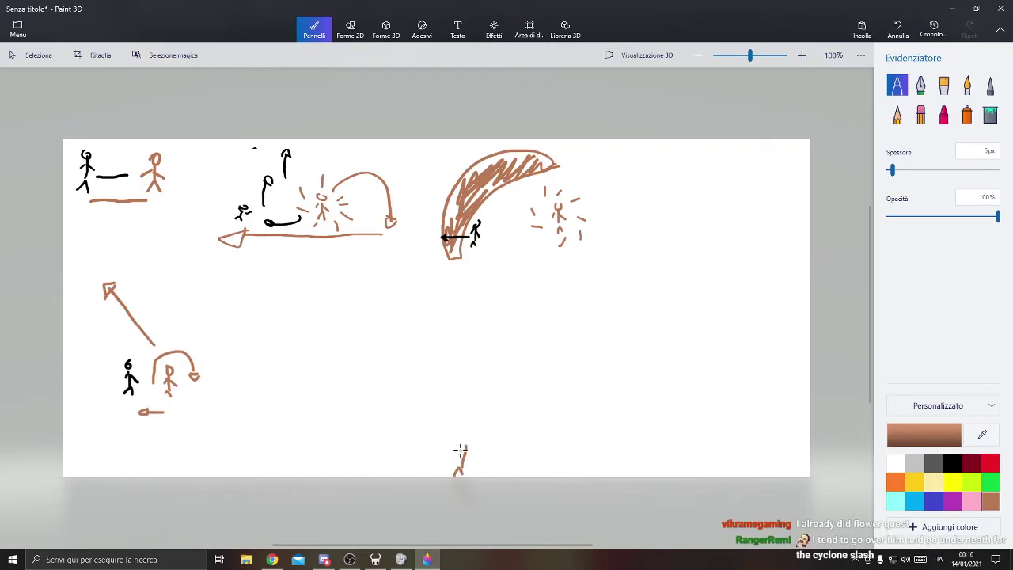
key(ctrl+z)
key(ctrl+z)
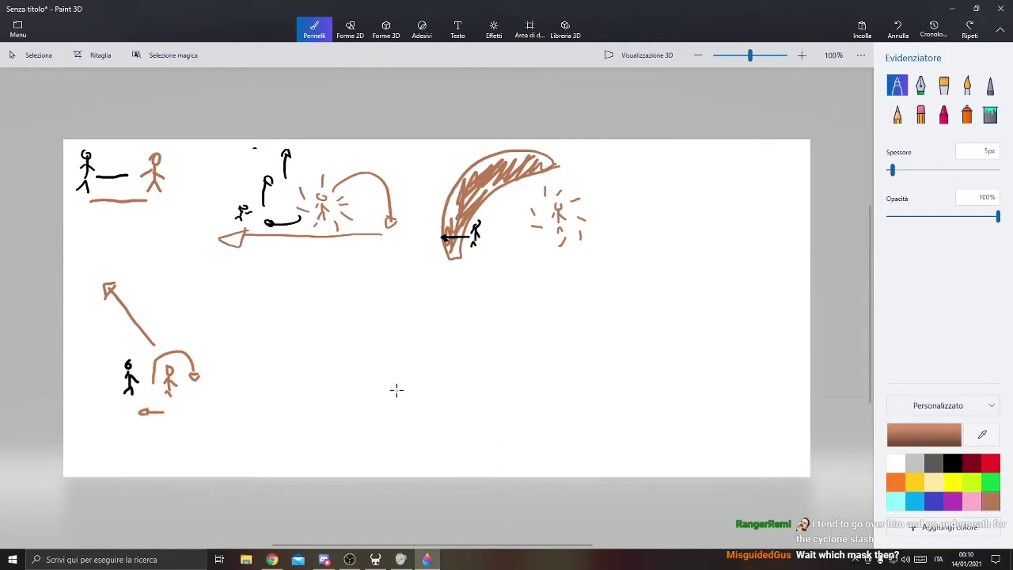
- Sketch a brown stick figure circled by a flat ring in the lower middle, with a black stick figure at its upper left
mouse_move(397, 389)
mouse_down()
mouse_move(398, 356)
mouse_move(396, 372)
mouse_move(375, 359)
mouse_move(360, 379)
mouse_move(425, 364)
mouse_up()
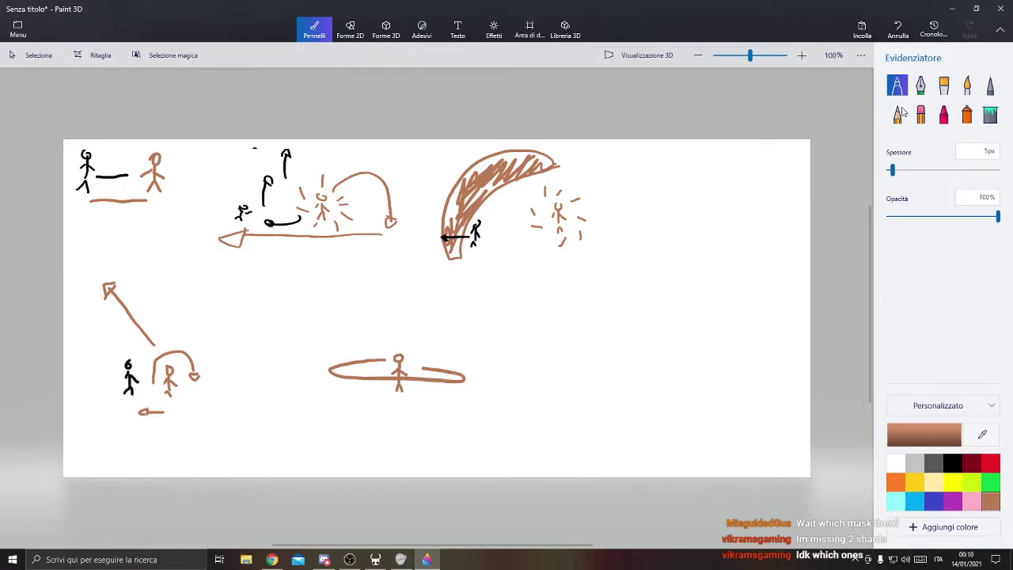
click(953, 462)
mouse_move(293, 366)
mouse_down()
mouse_move(298, 326)
mouse_move(303, 345)
mouse_up()
- Select the new black stick figure and move it up, above the left end of the brown ring
click(32, 55)
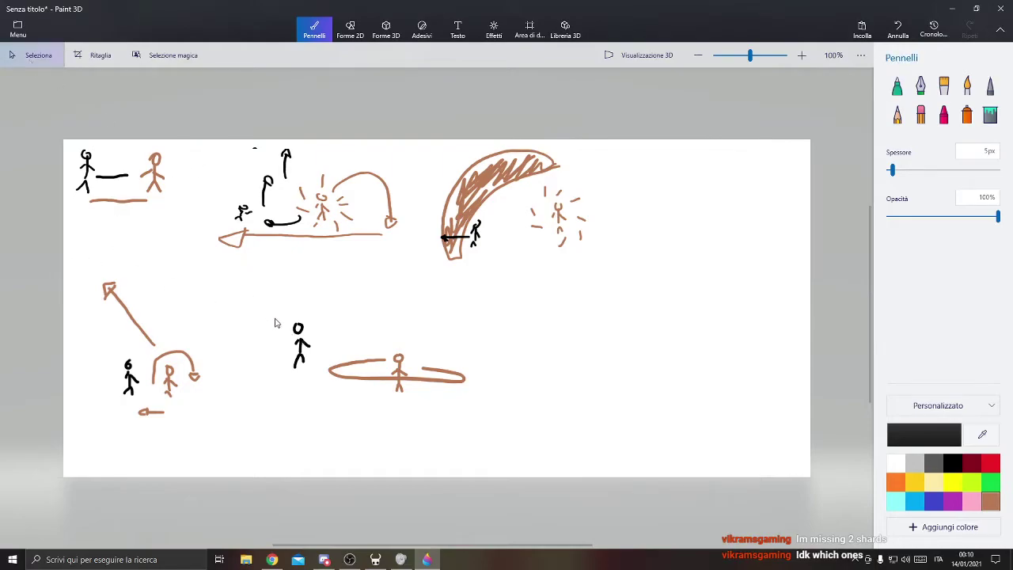
mouse_move(285, 304)
mouse_down()
mouse_move(322, 362)
mouse_move(310, 294)
mouse_move(316, 309)
mouse_up()
click(439, 312)
drag(303, 345, 318, 358)
key(Delete)
- Draw a black curved arrow under the raised figure and a black downward arrow beside the ring's left end
click(897, 84)
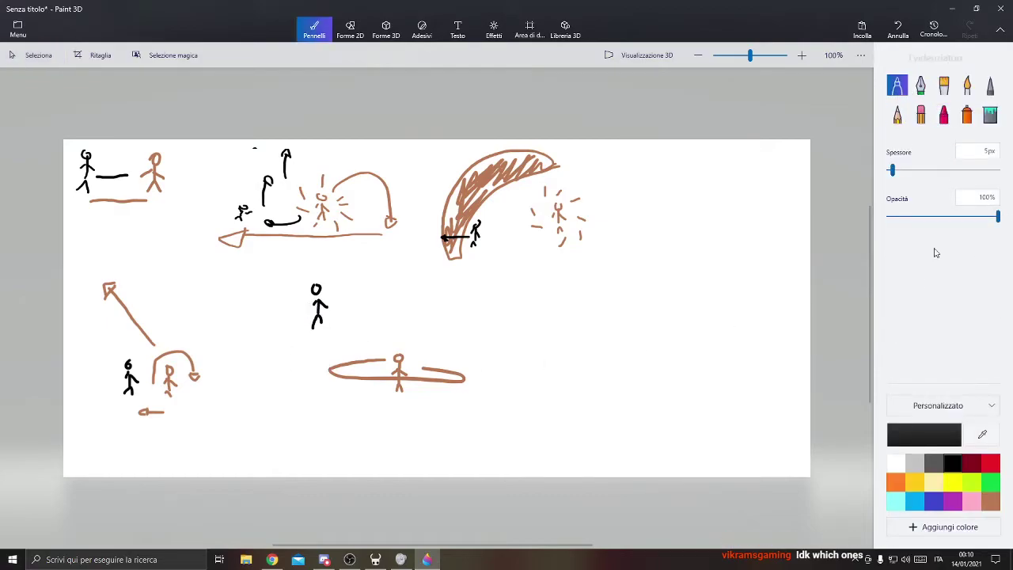
drag(308, 324, 339, 326)
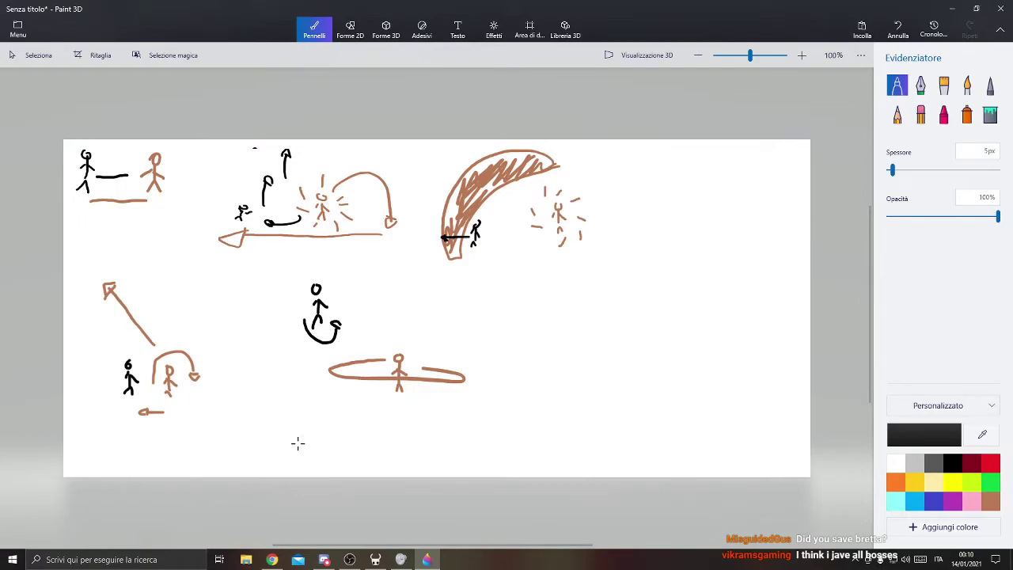
mouse_move(315, 362)
mouse_down()
mouse_move(317, 398)
mouse_move(326, 392)
mouse_up()
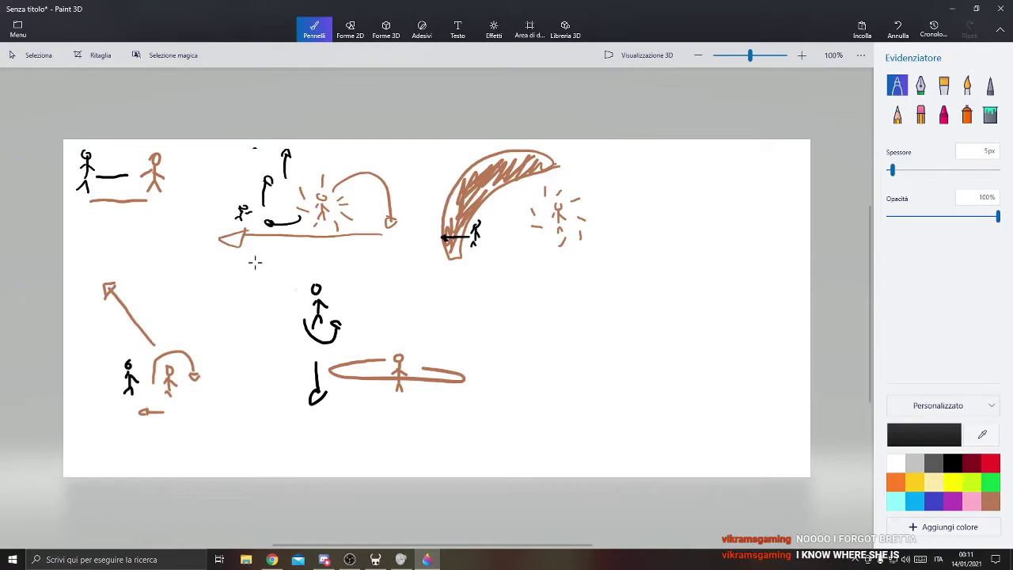
- Shrink the ring sketch, shift it to the left, and add a brown arrowhead to the ring's open end
click(36, 54)
drag(286, 280, 427, 393)
mouse_move(360, 344)
mouse_down()
mouse_move(331, 352)
mouse_move(330, 343)
mouse_up()
click(525, 409)
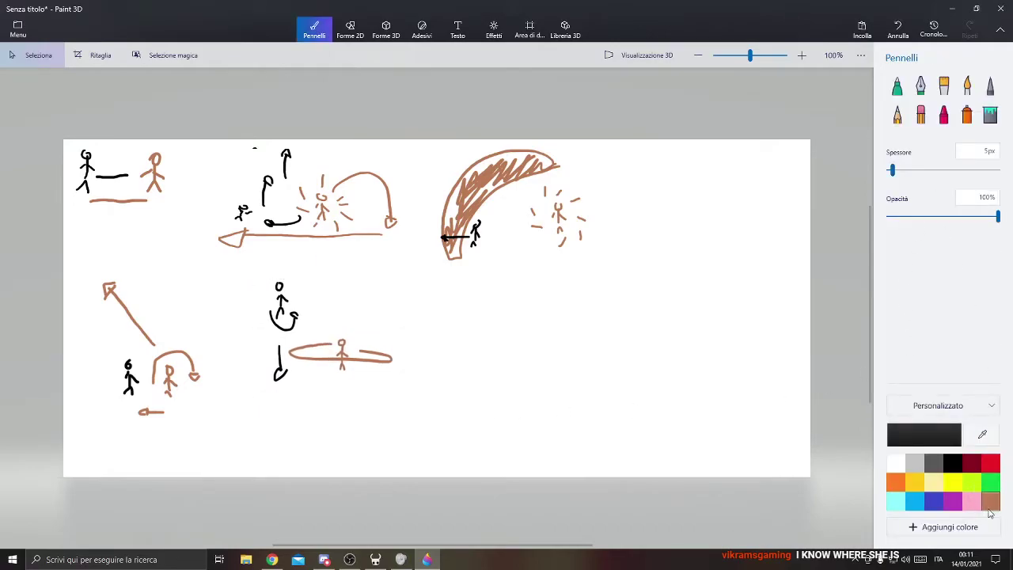
click(989, 505)
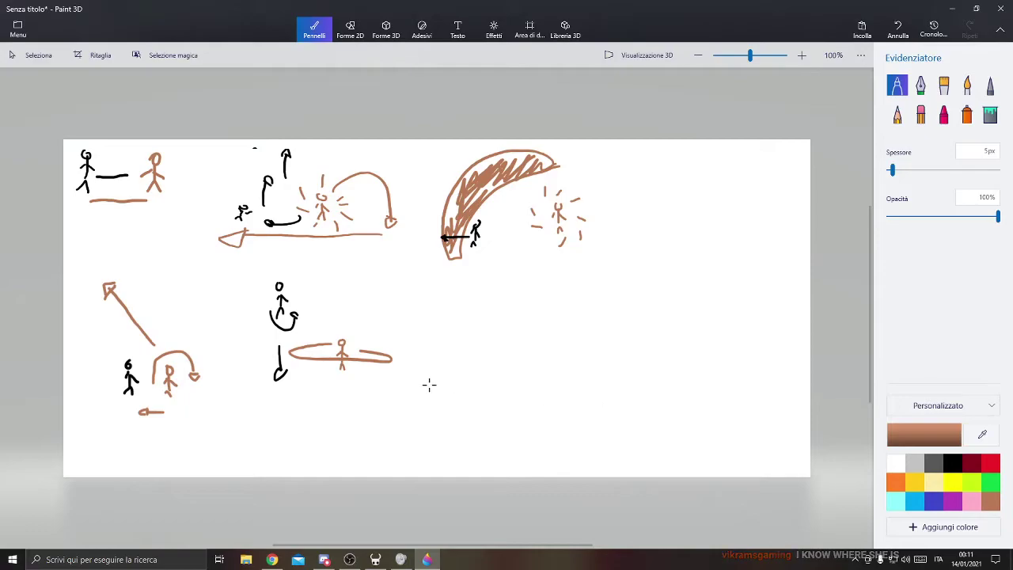
drag(371, 348, 369, 357)
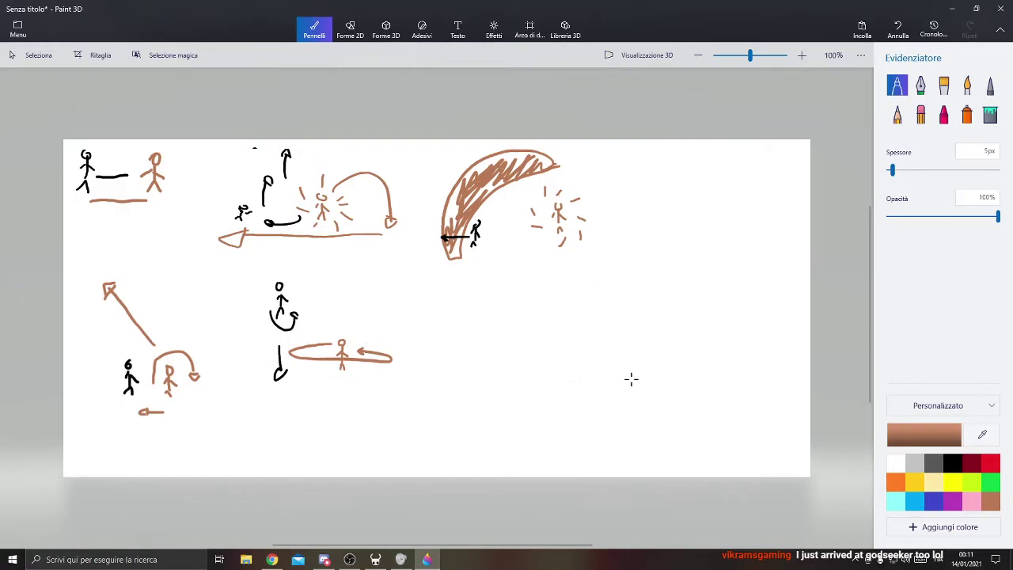
- Sketch two brown figures linked by diagonal and downward arrows with an arched arrow, plus a black figure to their left
mouse_move(623, 373)
mouse_down()
mouse_move(544, 300)
mouse_move(542, 351)
mouse_move(551, 358)
mouse_move(539, 393)
mouse_move(548, 394)
mouse_up()
mouse_move(543, 372)
mouse_down()
mouse_move(542, 385)
mouse_move(559, 369)
mouse_move(563, 384)
mouse_up()
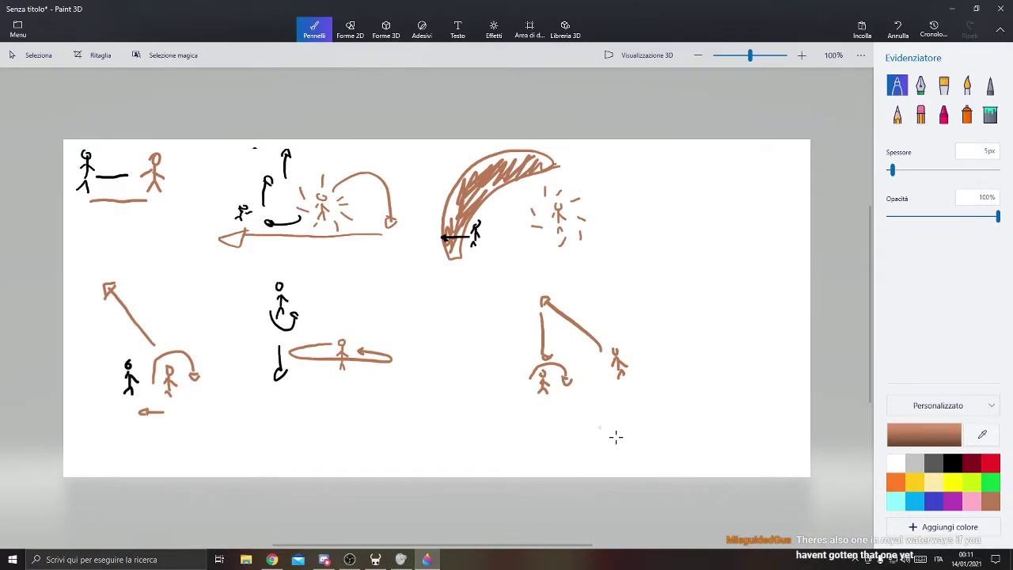
click(951, 464)
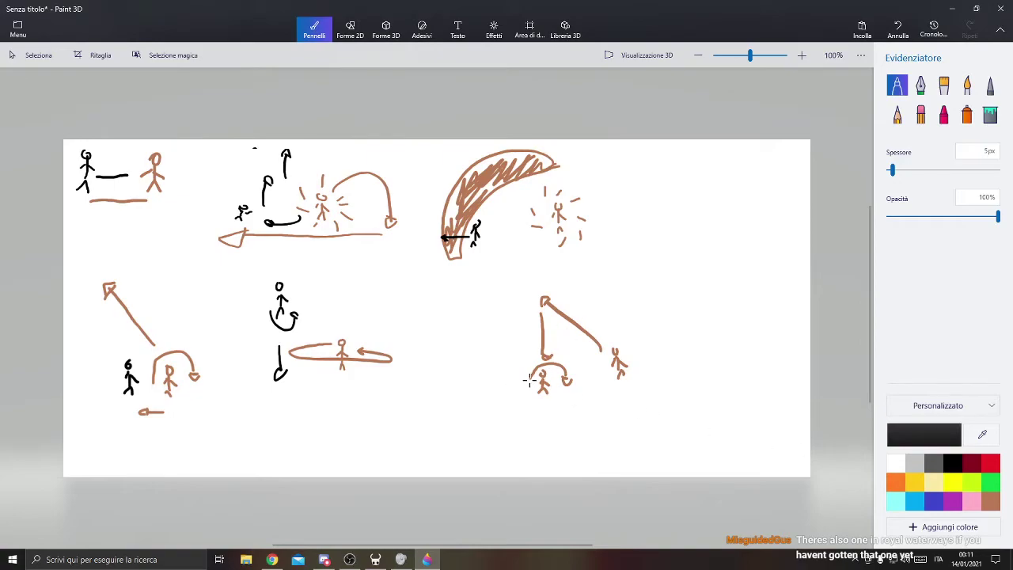
mouse_move(478, 393)
mouse_down()
mouse_move(486, 394)
mouse_move(483, 374)
mouse_move(490, 387)
mouse_up()
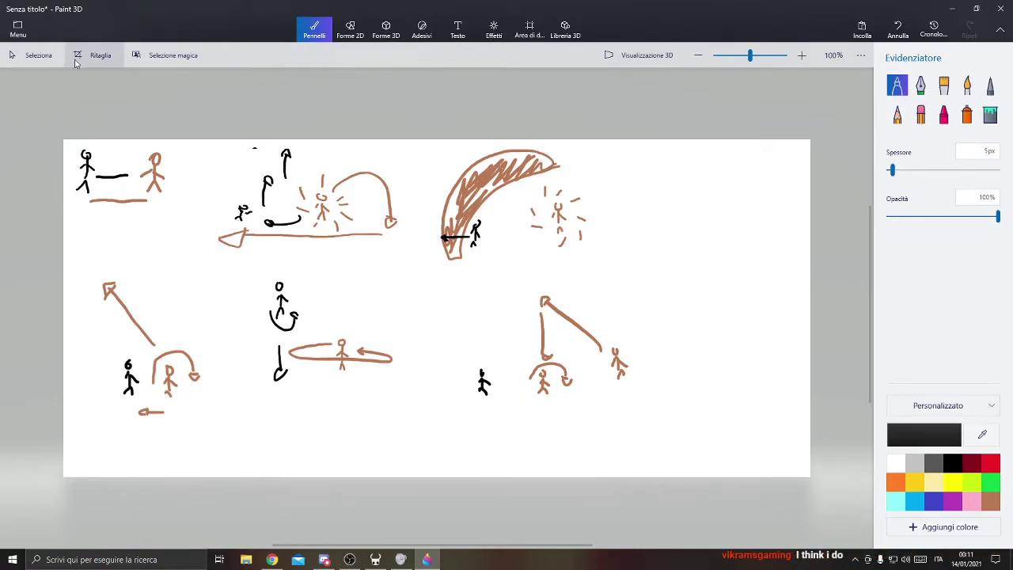
- Move the diagonal-jump sketch left, next to the ring sketch
click(36, 54)
drag(433, 281, 626, 413)
drag(572, 370, 536, 363)
click(691, 333)
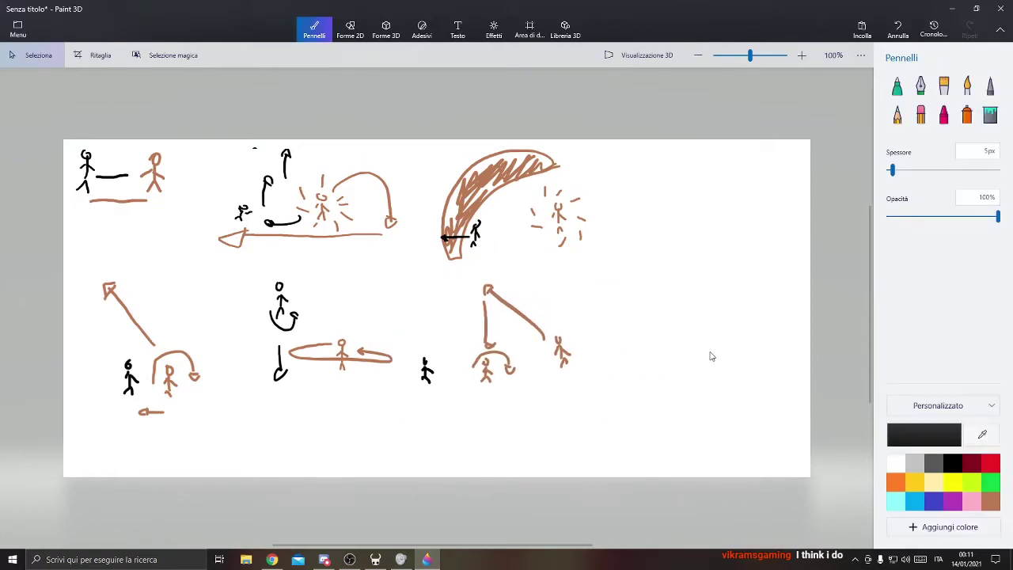
- Outline a room in the lower-right corner of the canvas with a black left wall and ceiling line
click(990, 501)
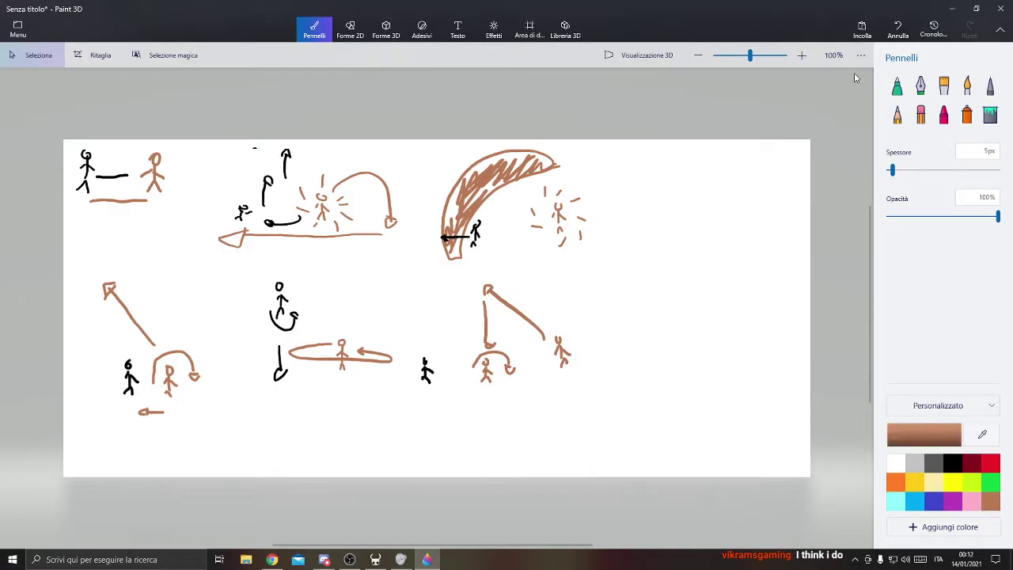
click(897, 85)
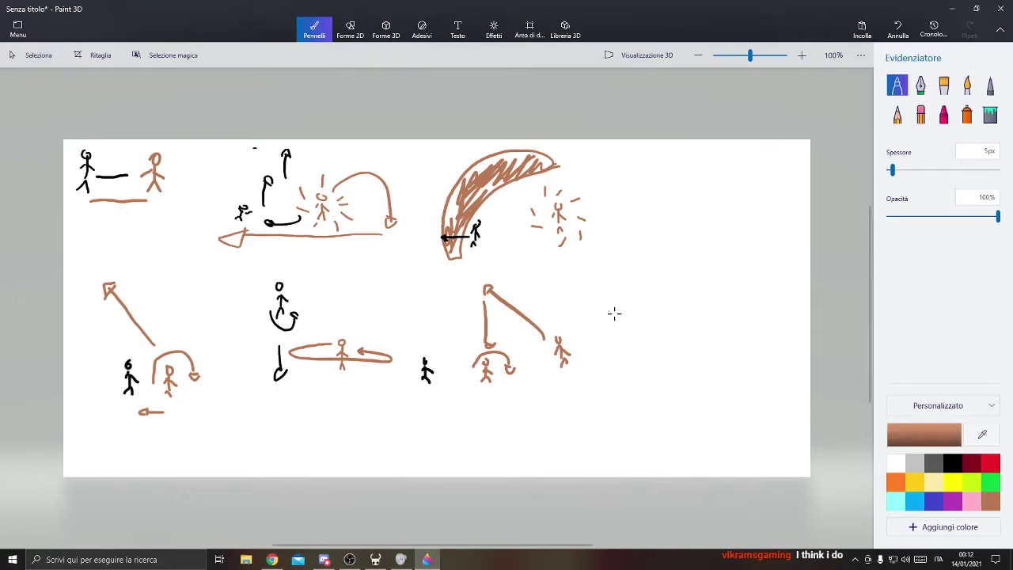
click(953, 463)
drag(595, 304, 577, 461)
drag(595, 305, 823, 317)
- Draw a brown bouncing path ending in a scribbled circle inside the room, with a black figure and short right arrow nearby
click(992, 501)
mouse_move(762, 458)
mouse_down()
mouse_move(723, 373)
mouse_move(633, 428)
mouse_up()
drag(593, 458, 688, 428)
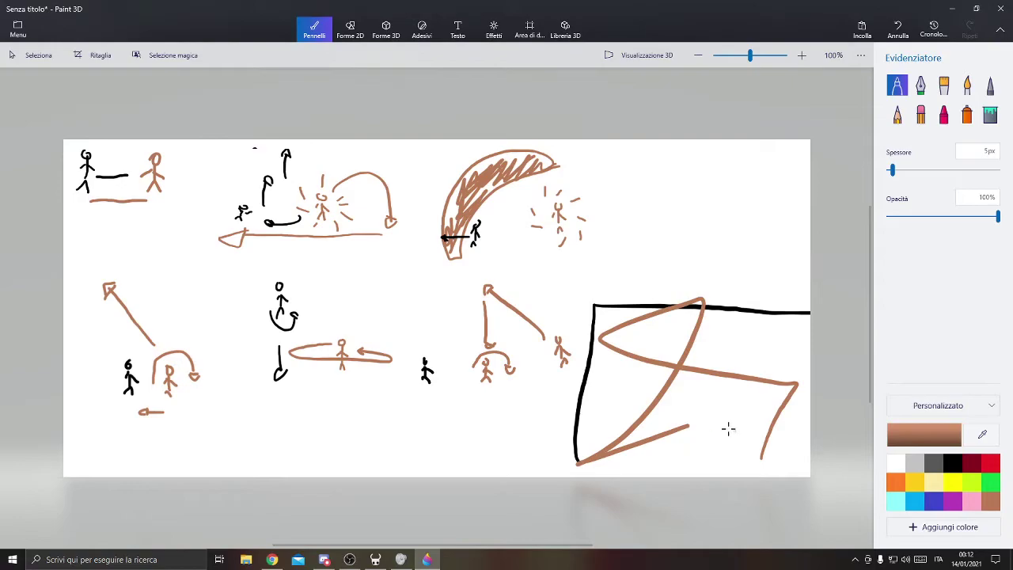
mouse_move(700, 414)
mouse_down()
mouse_move(675, 428)
mouse_move(695, 398)
mouse_move(743, 432)
mouse_move(678, 407)
mouse_up()
click(954, 467)
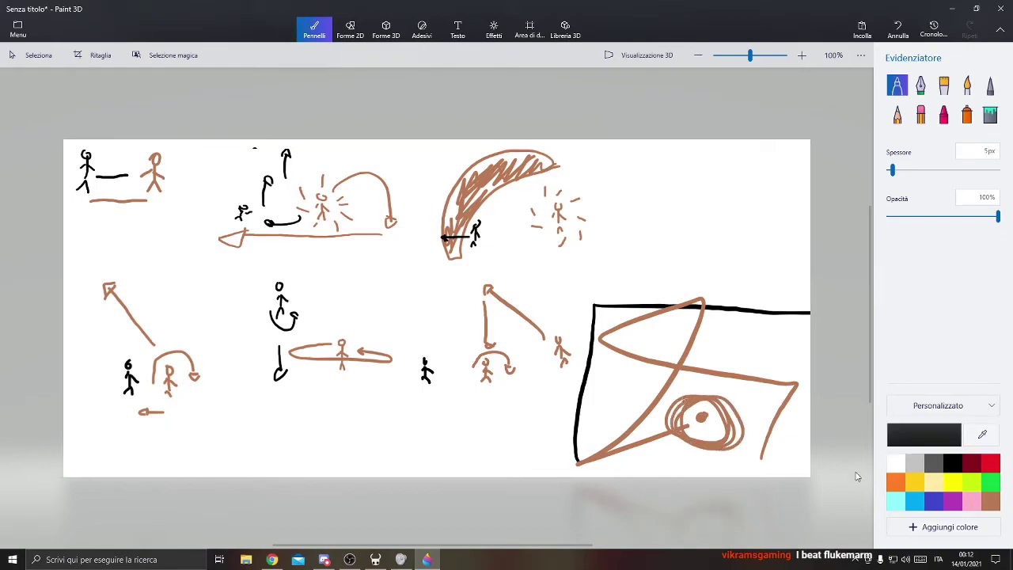
mouse_move(735, 465)
mouse_down()
mouse_move(737, 440)
mouse_move(782, 458)
mouse_up()
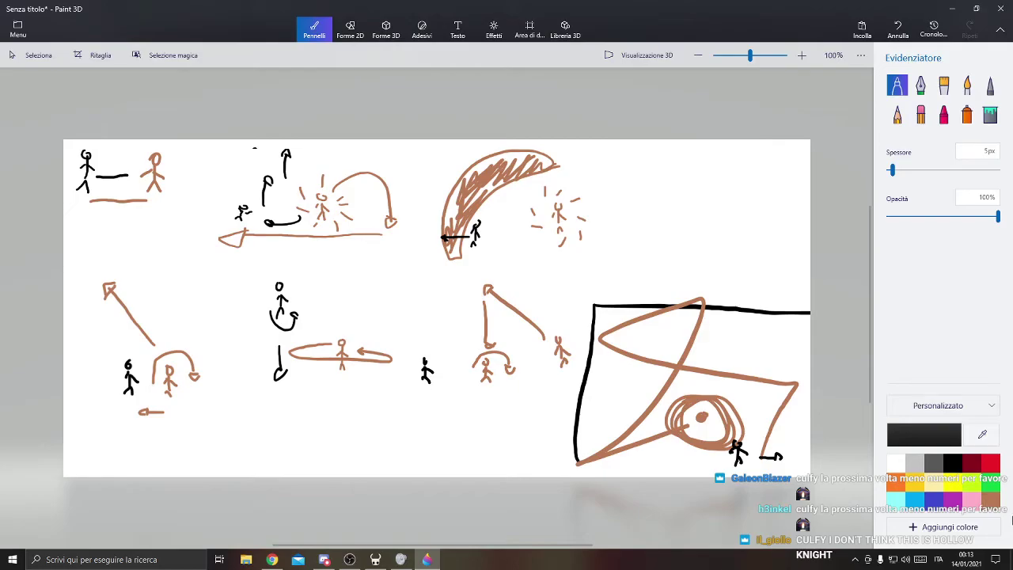
- Switch to Hollow Knight to look at the Hall of Gods boss list, and return to Paint 3D
key(alt+Tab)
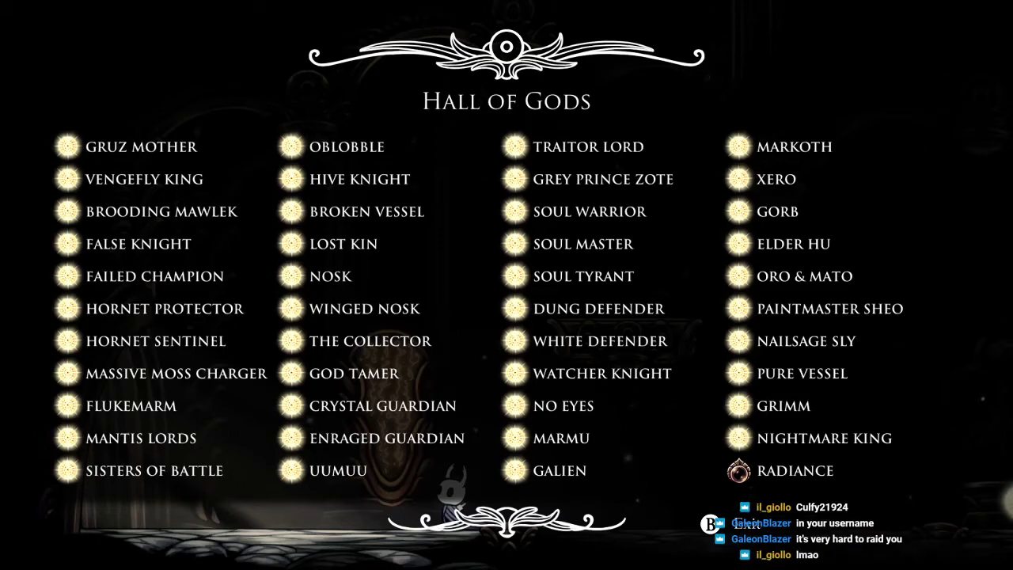
key(alt+Tab)
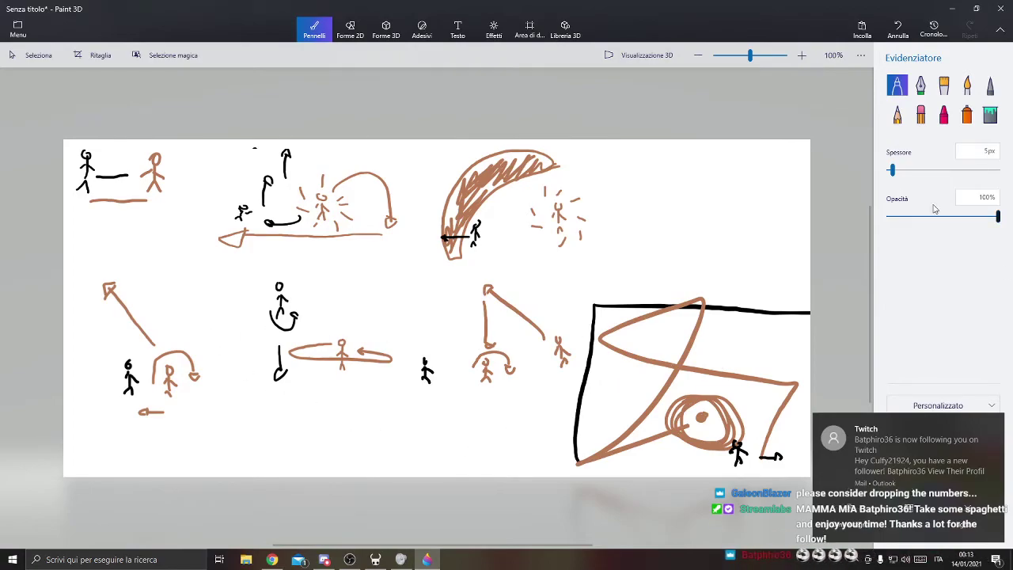
click(923, 429)
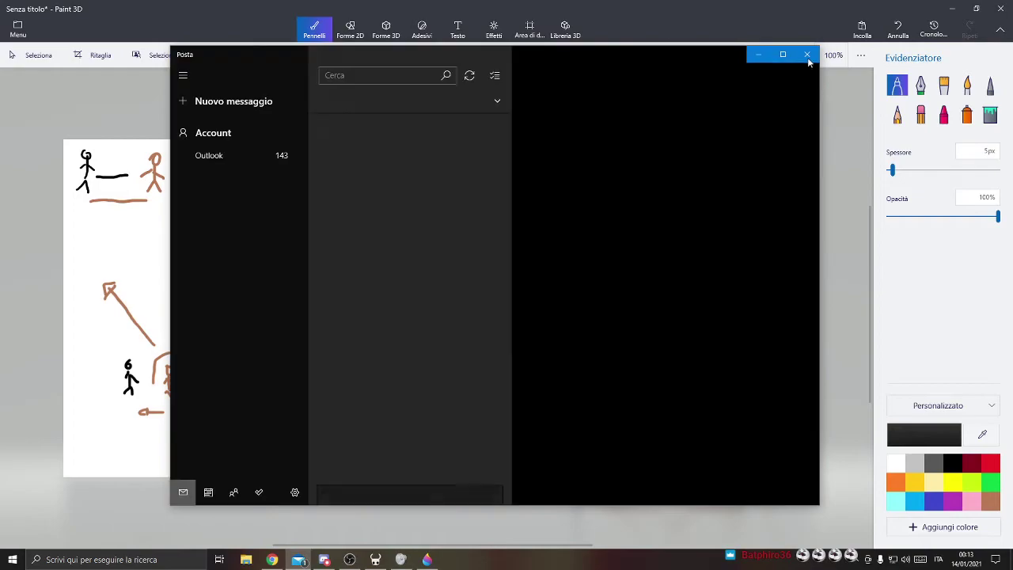
click(808, 59)
click(991, 500)
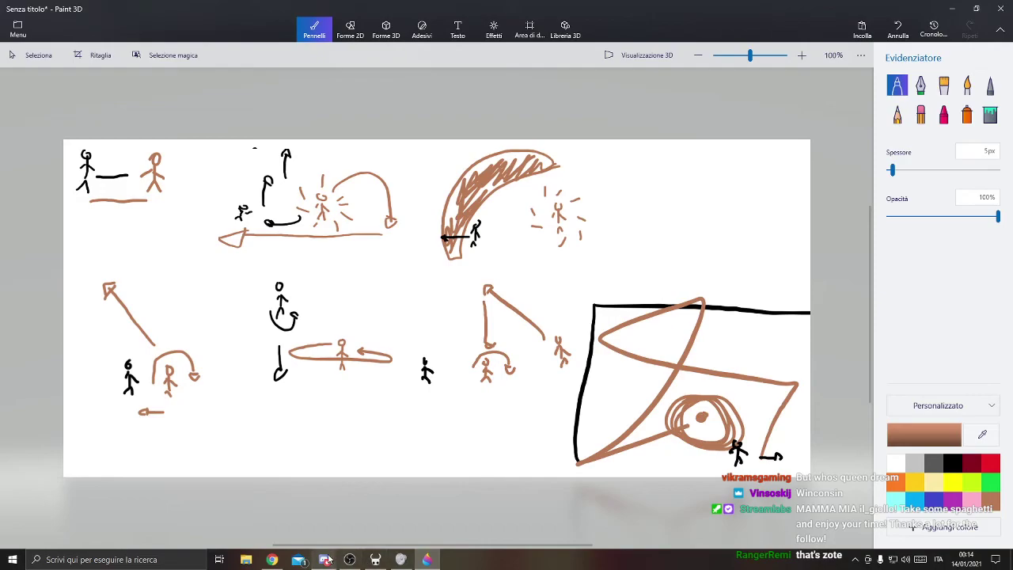
- Switch to the Twitch stream manager in Chrome, send "!social" in the chat, and return to Paint 3D
mouse_move(327, 559)
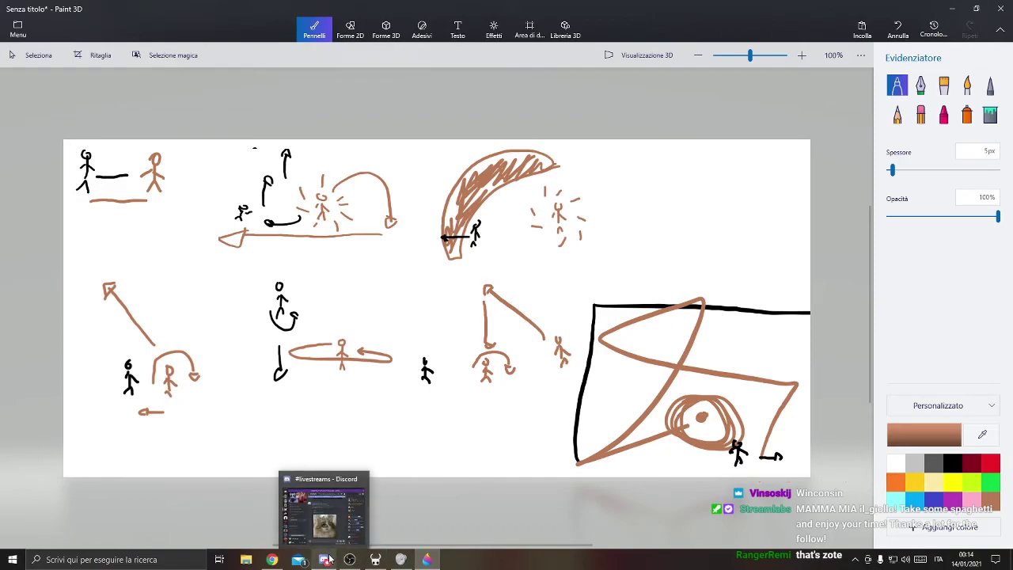
mouse_move(399, 561)
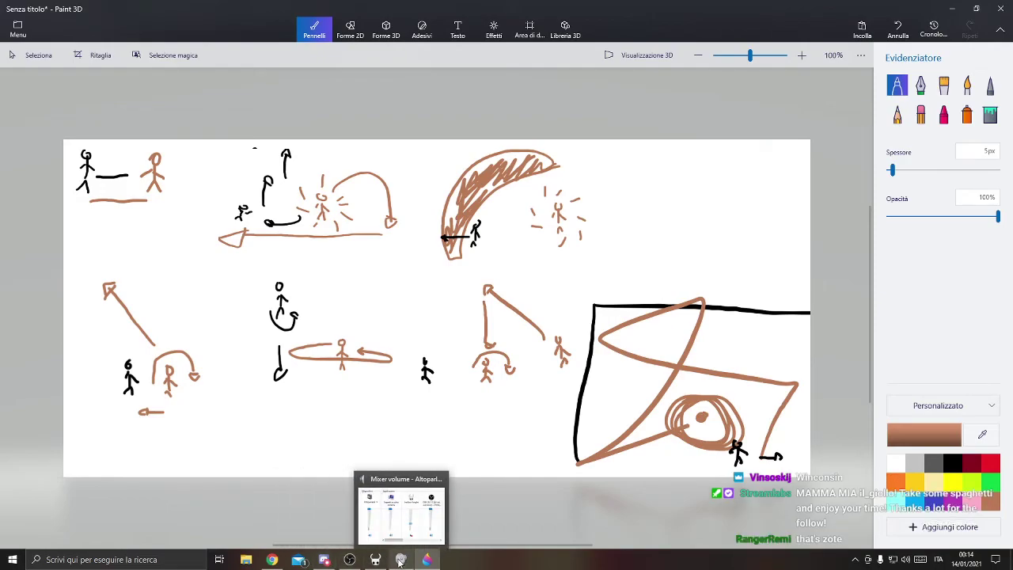
mouse_move(358, 564)
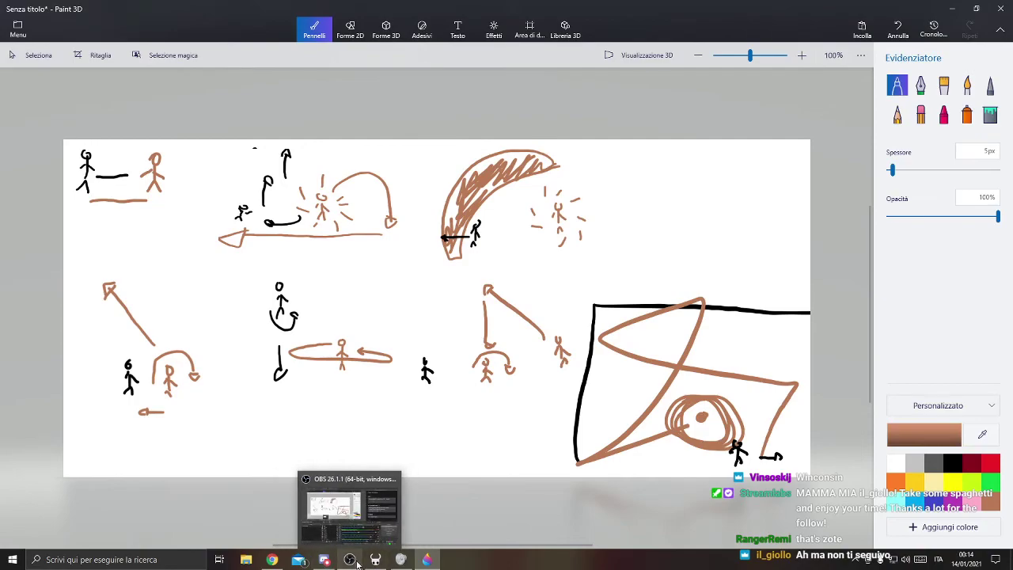
click(259, 546)
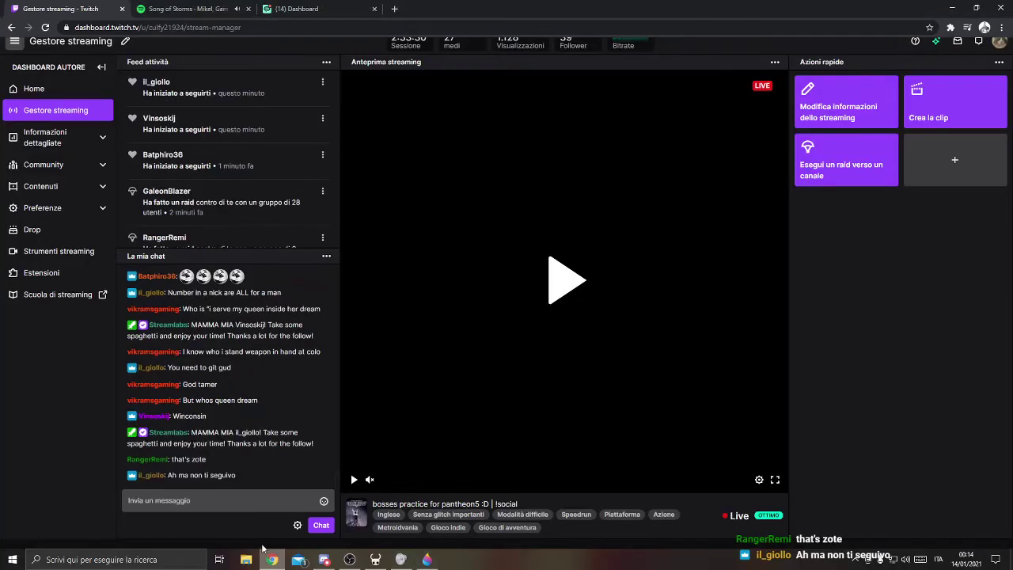
click(222, 501)
text(!soc)
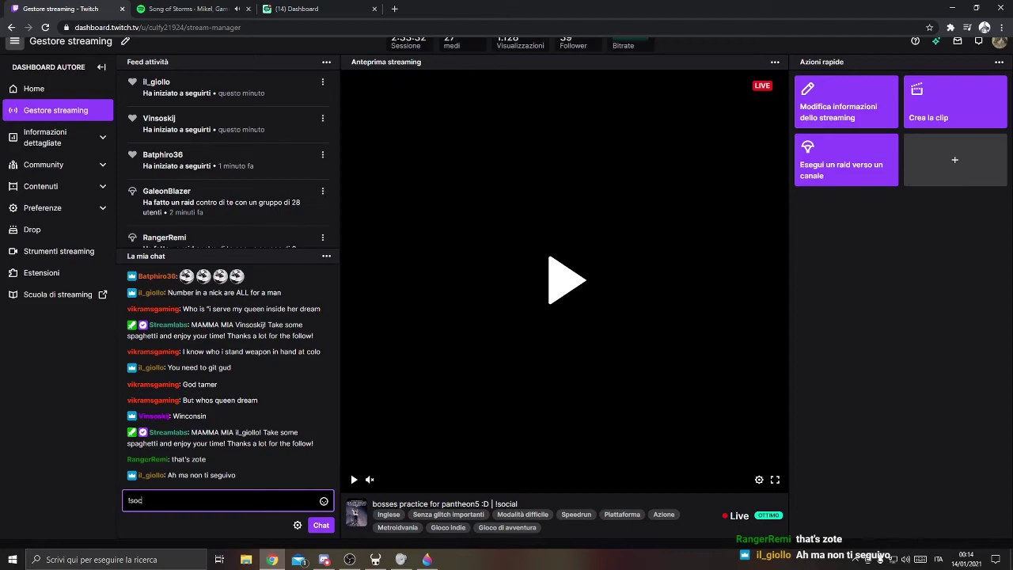
text(ial)
key(Return)
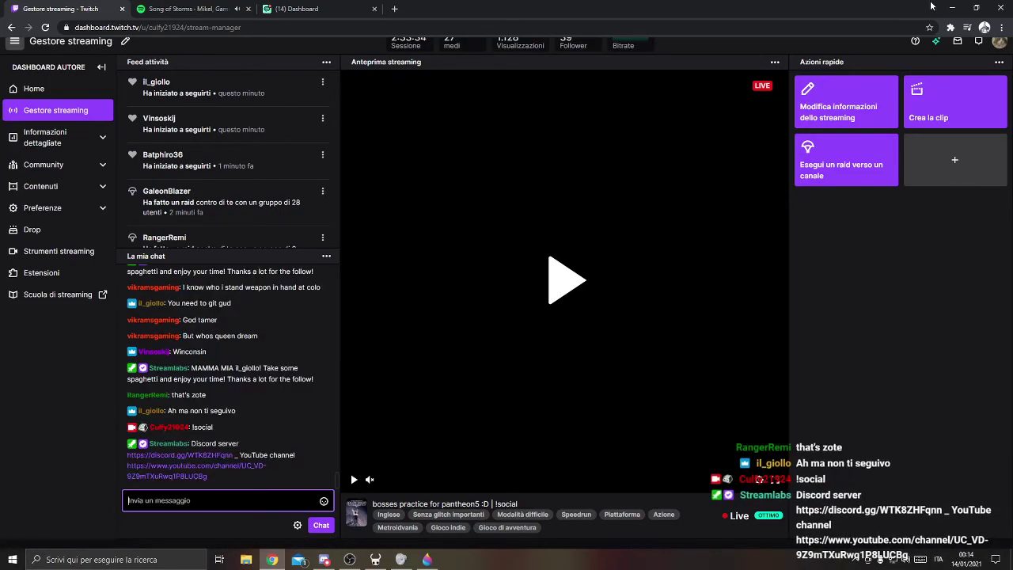
click(953, 7)
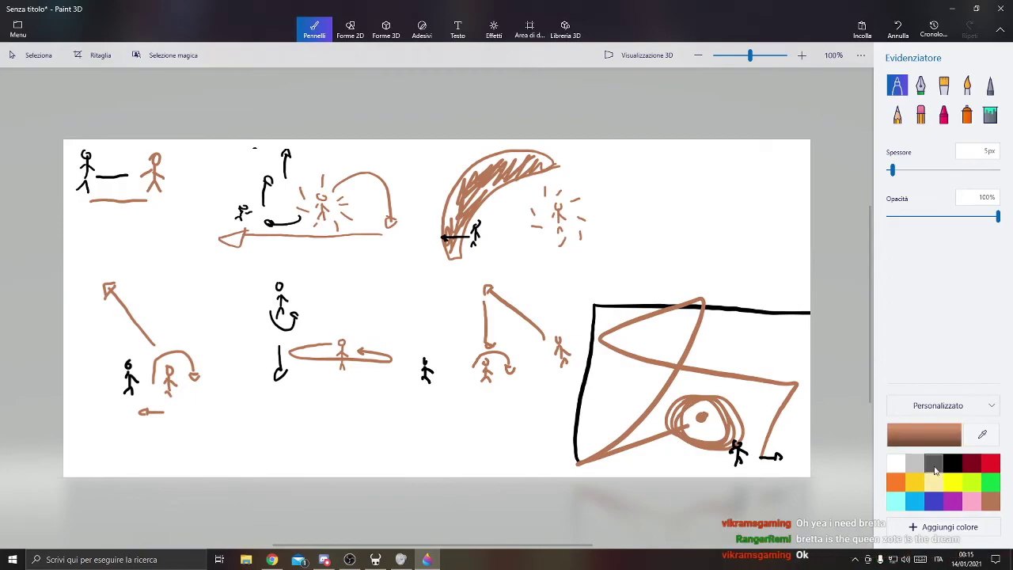
- Draw a black wall line above the room sketch, and add a brown and a black stick figure to its right
click(952, 462)
drag(604, 140, 598, 305)
click(991, 501)
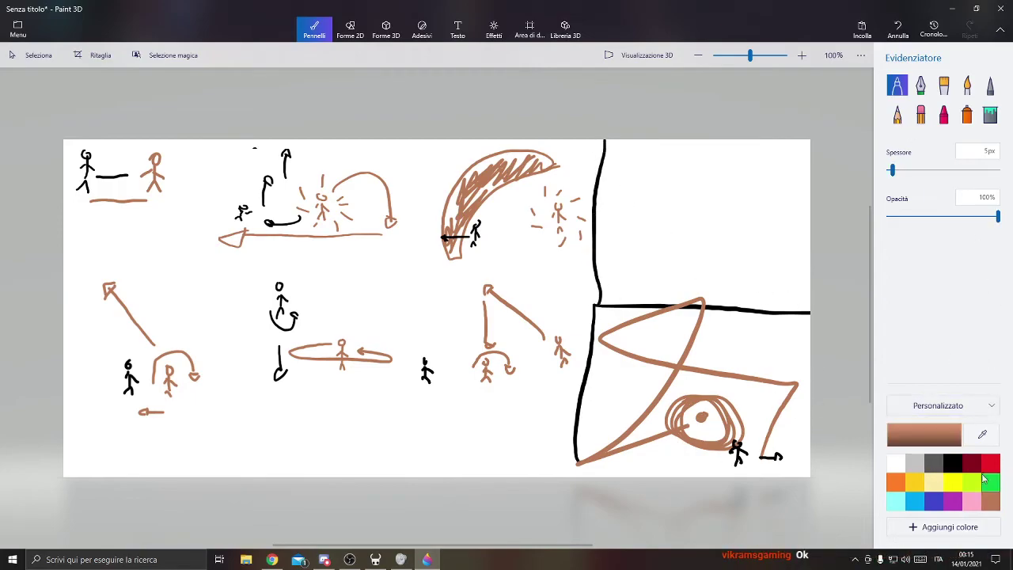
drag(672, 275, 675, 279)
drag(670, 271, 670, 261)
mouse_move(664, 250)
mouse_down()
mouse_move(675, 250)
mouse_move(663, 267)
mouse_up()
drag(673, 262, 681, 270)
click(953, 463)
mouse_move(749, 266)
mouse_down()
mouse_move(744, 287)
mouse_move(749, 256)
mouse_move(758, 275)
mouse_up()
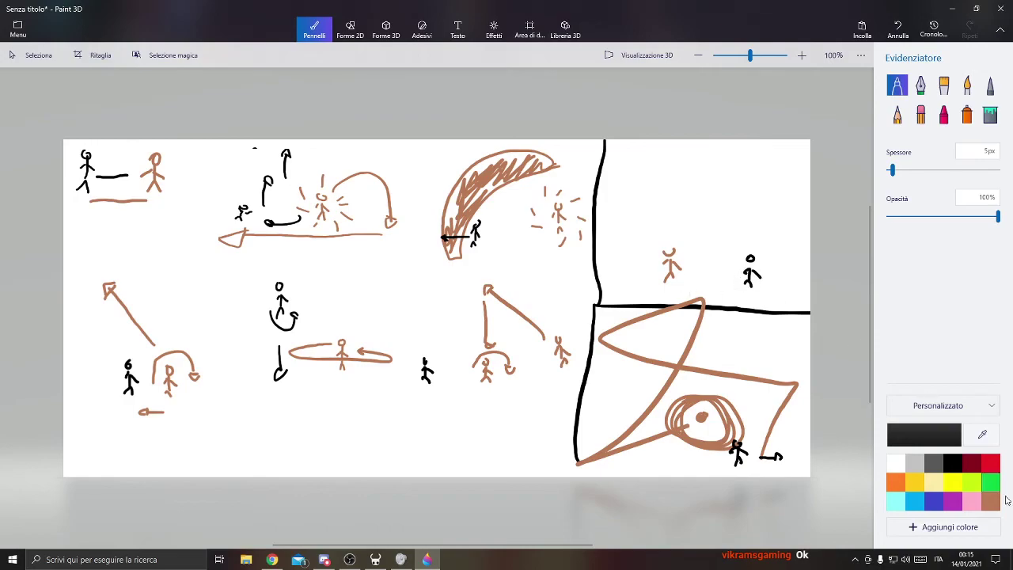
- Move the brown and black figures in the upper-right area closer together near the canvas's right edge
click(991, 501)
click(31, 54)
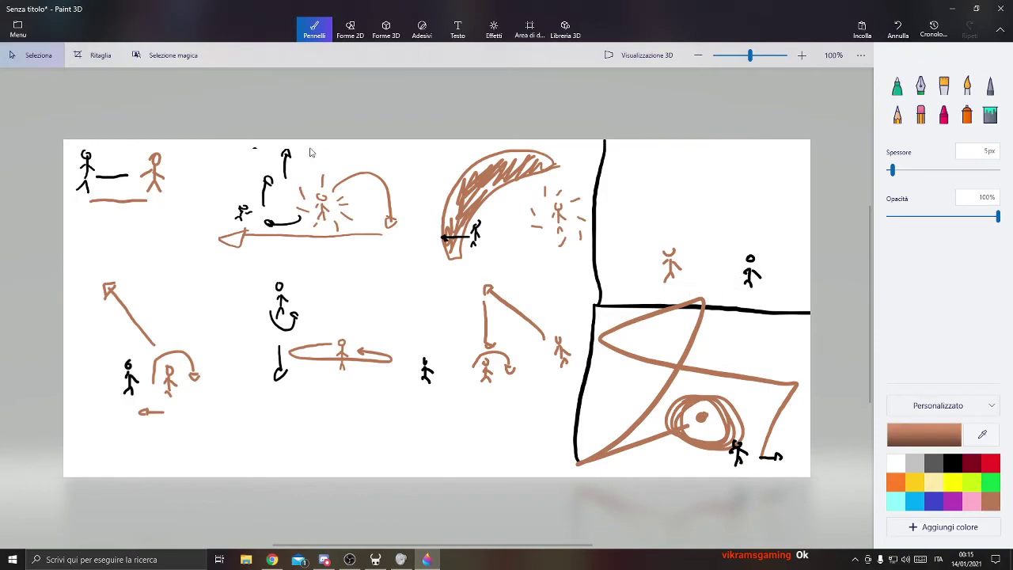
drag(675, 238, 783, 277)
mouse_move(691, 236)
mouse_down()
mouse_move(732, 289)
mouse_move(753, 278)
mouse_up()
click(817, 245)
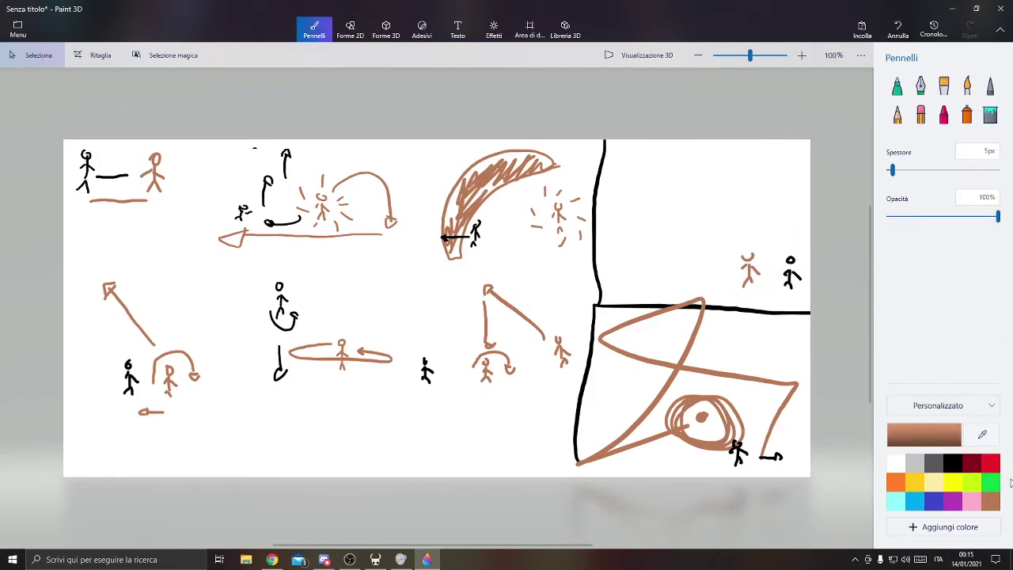
- Scribble a thick red band with the marker below the lower-left sketch
click(897, 86)
click(990, 462)
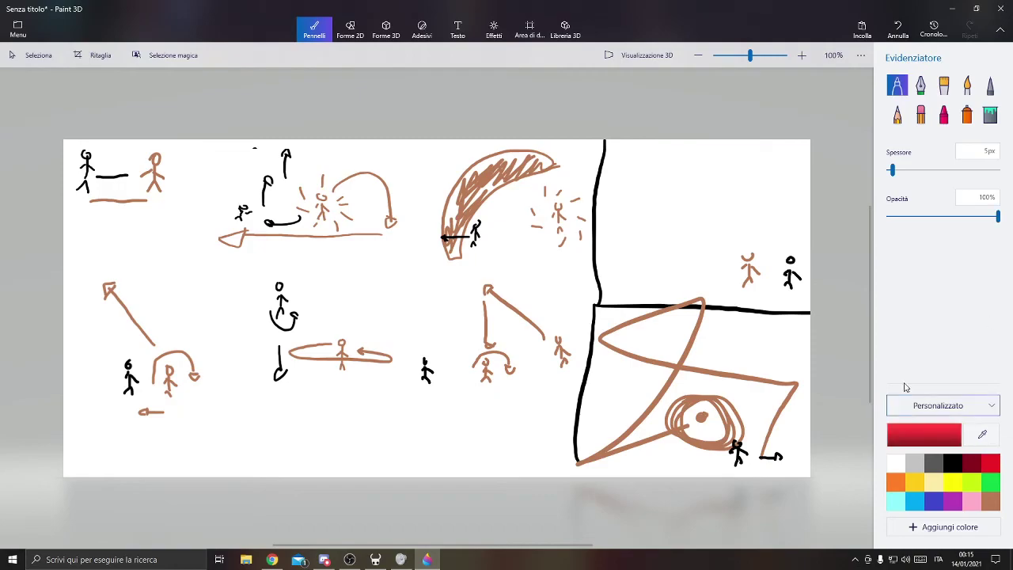
mouse_move(126, 443)
mouse_down()
mouse_move(159, 448)
mouse_move(79, 438)
mouse_move(190, 445)
mouse_move(155, 444)
mouse_move(165, 447)
mouse_up()
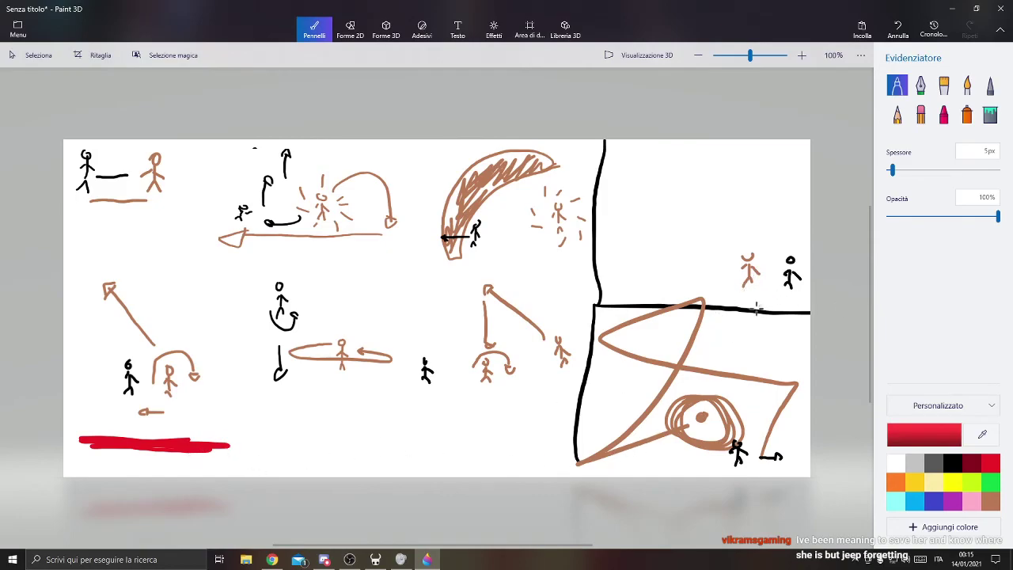
- Erase the red band with an enlarged eraser and switch back to the marker
click(34, 57)
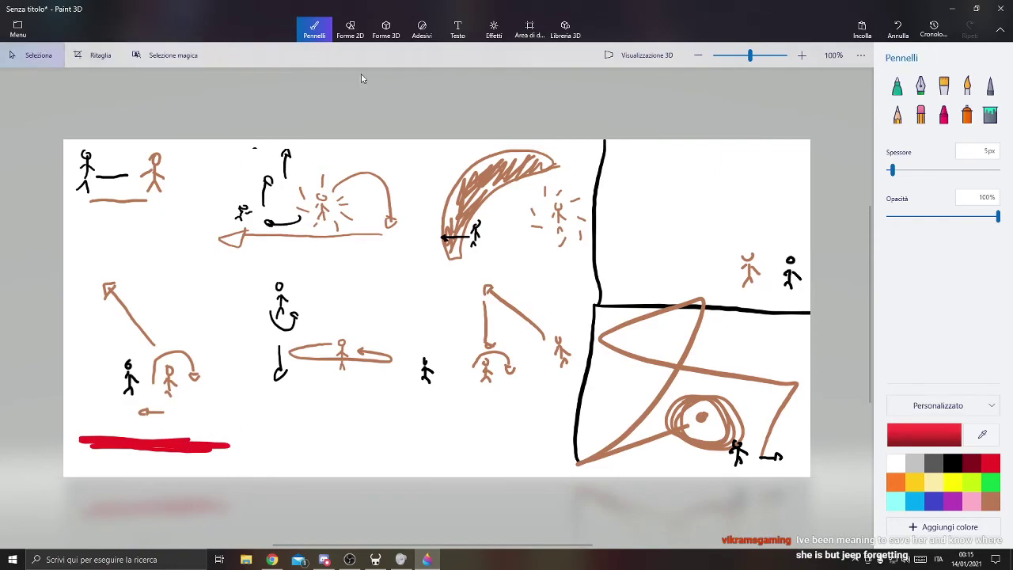
click(920, 115)
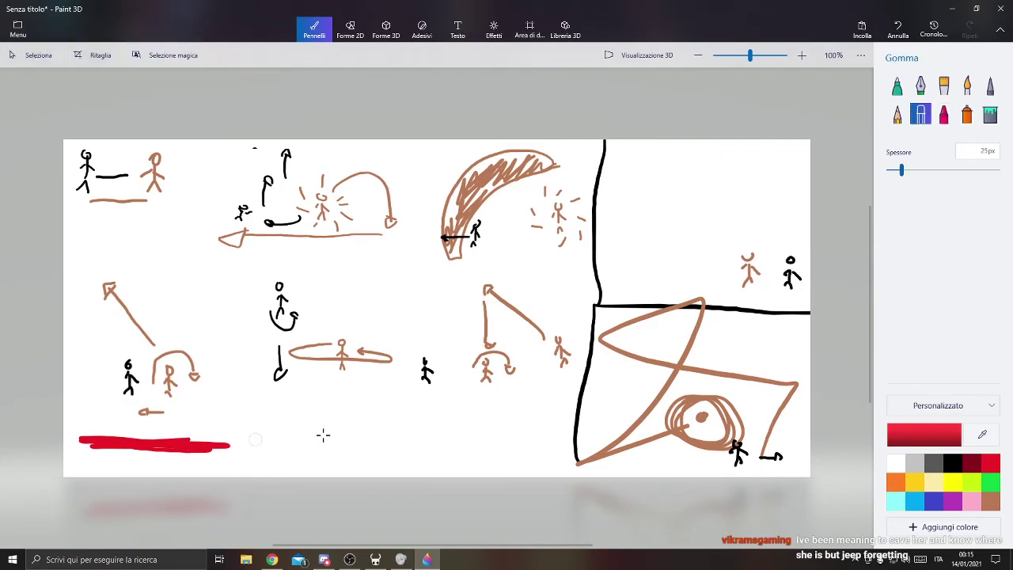
drag(901, 170, 923, 170)
drag(229, 445, 90, 439)
drag(922, 171, 907, 174)
click(897, 85)
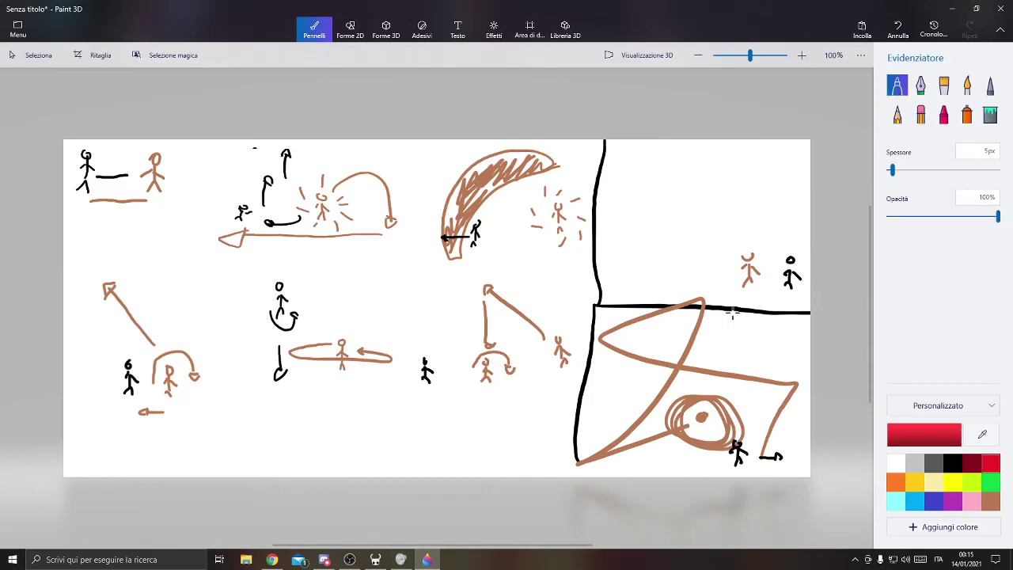